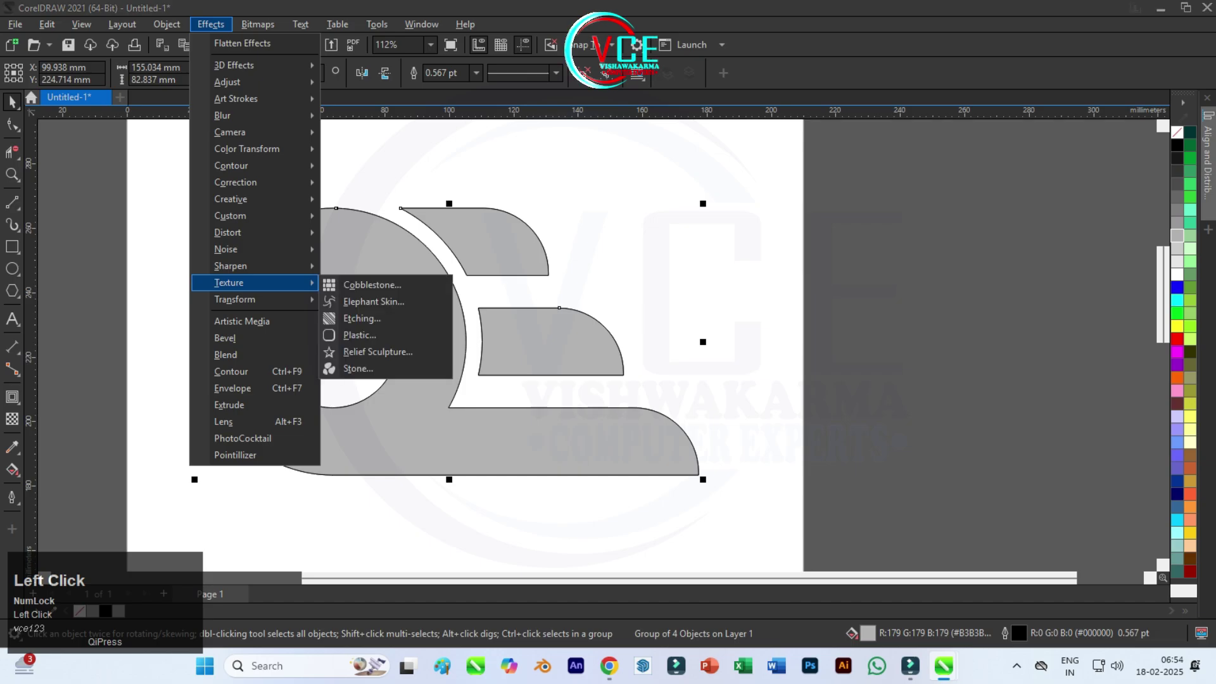
# Apply the Elephant Skin texture with age 20 to the grey logo group, plus the Plastic texture with depth 57
pyautogui.click(374, 302)
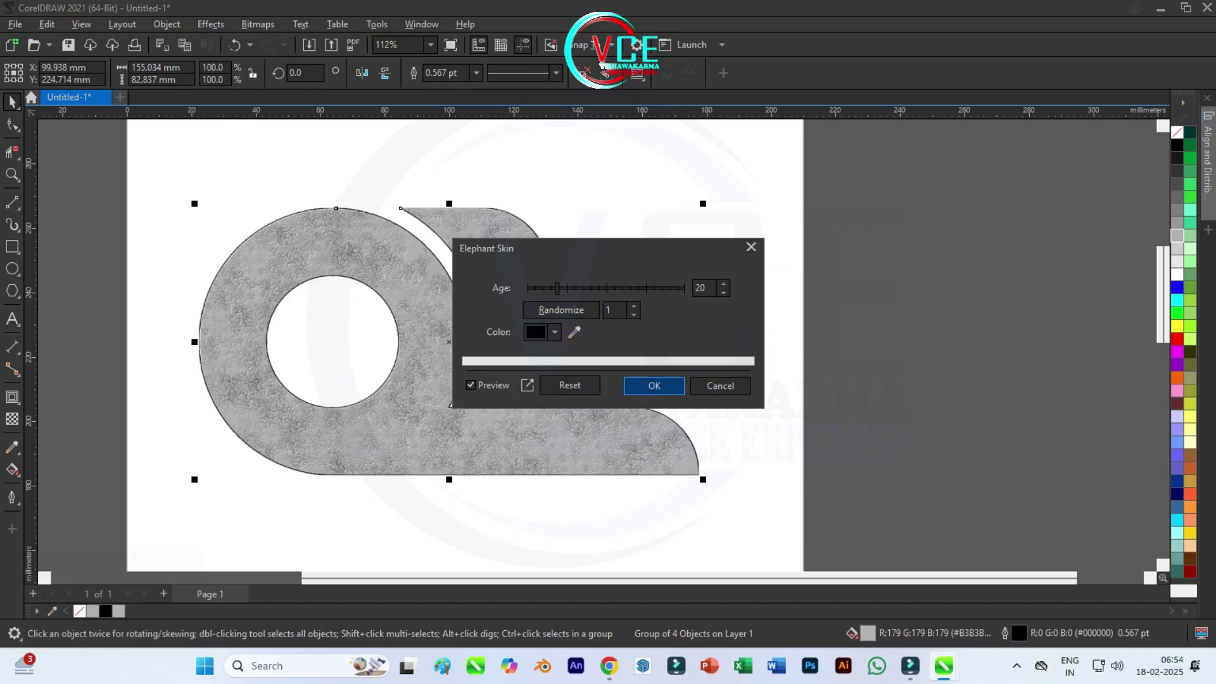
pyautogui.click(655, 385)
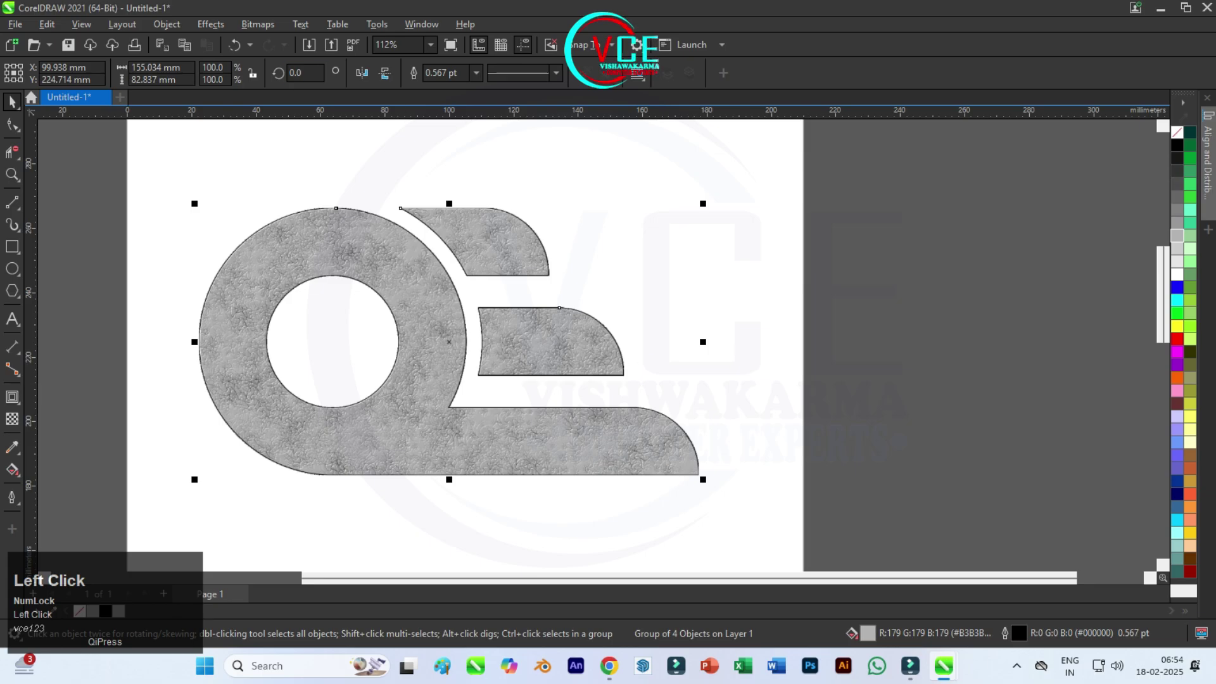
pyautogui.click(211, 24)
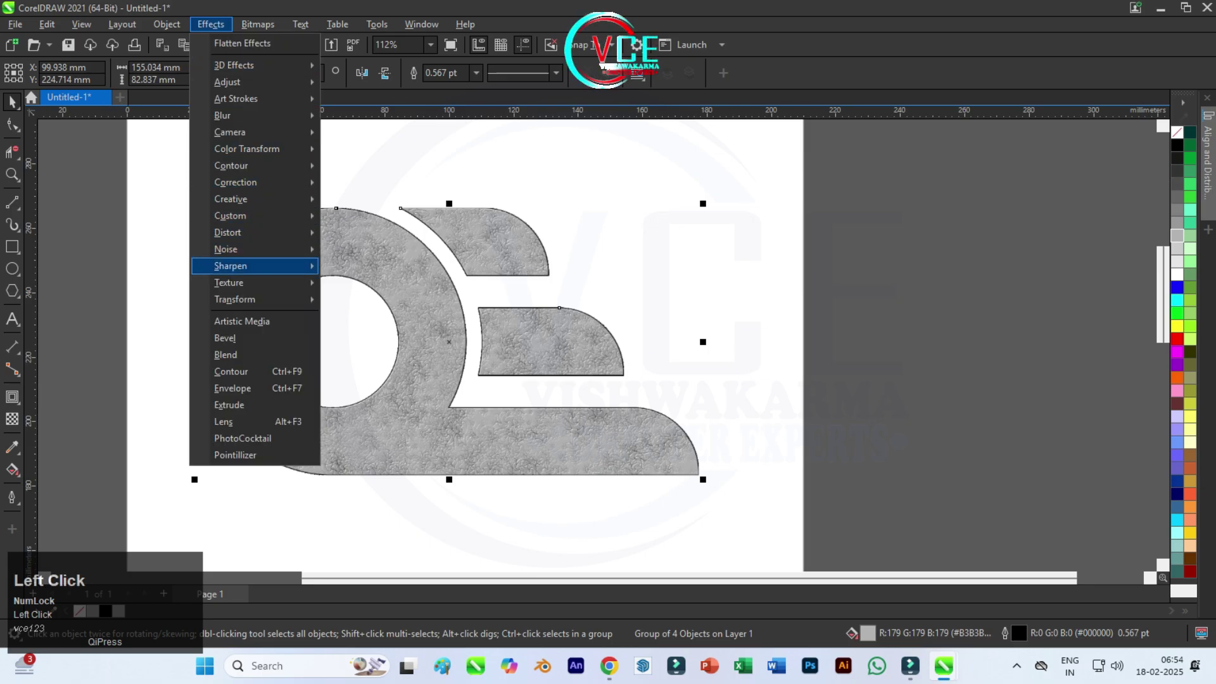
pyautogui.moveTo(266, 283)
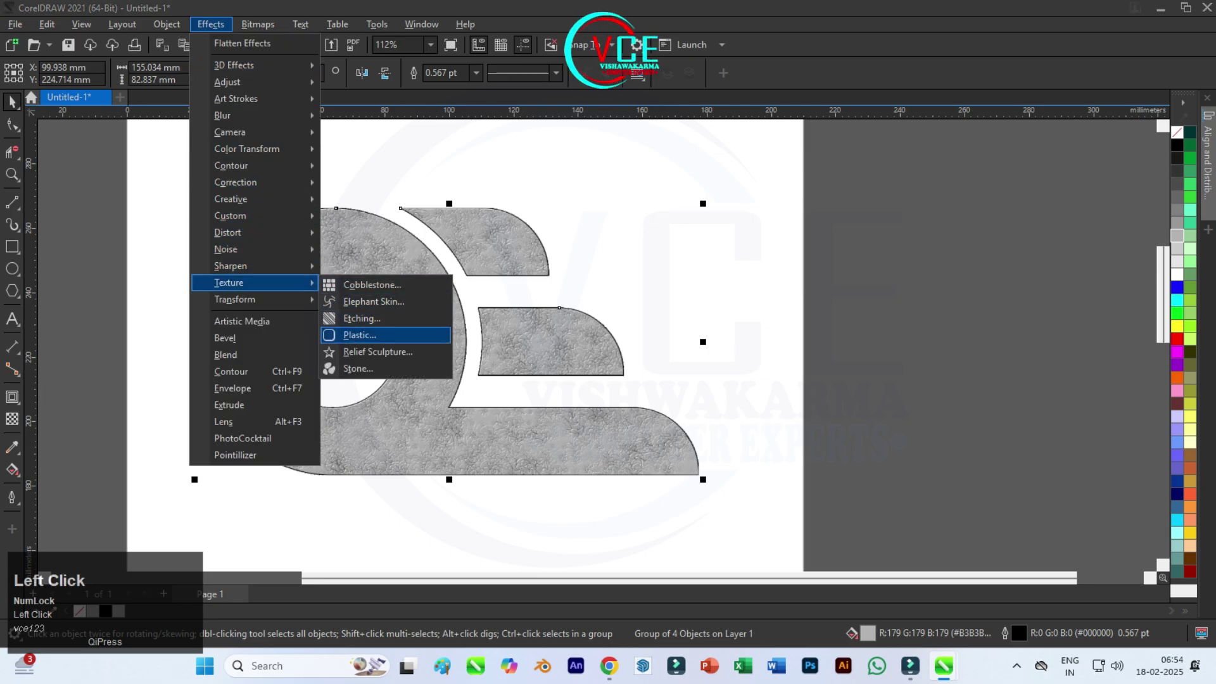
pyautogui.click(360, 335)
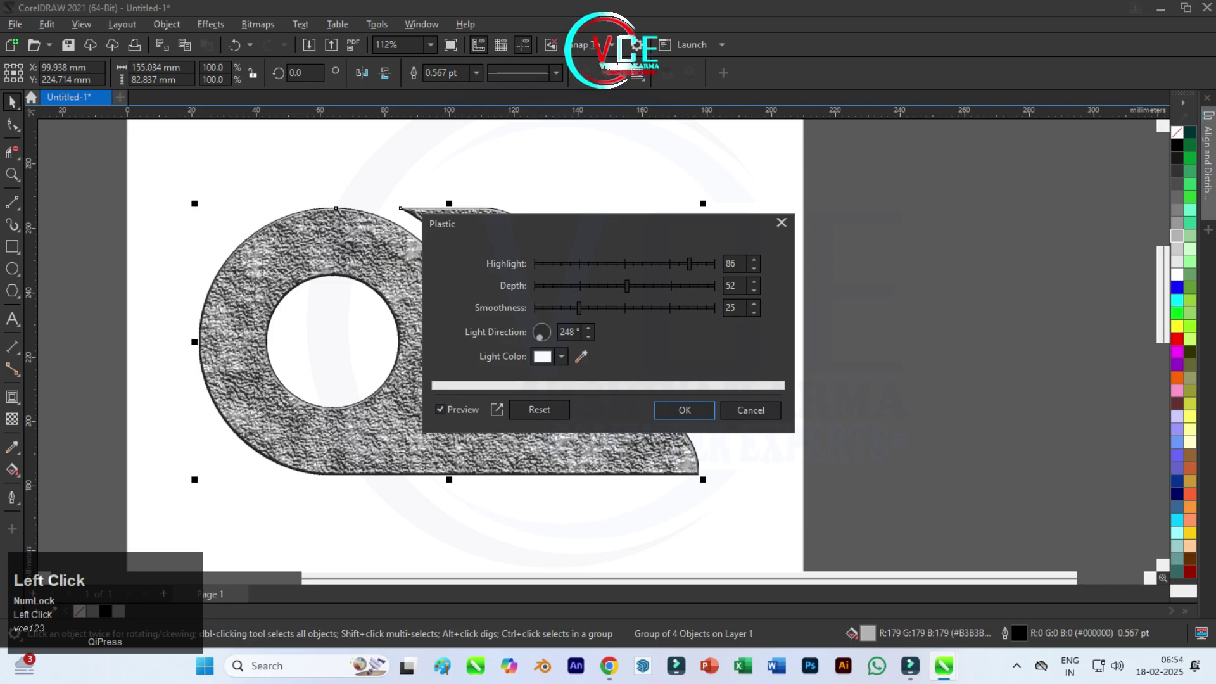
pyautogui.moveTo(634, 228); pyautogui.dragTo(859, 175)
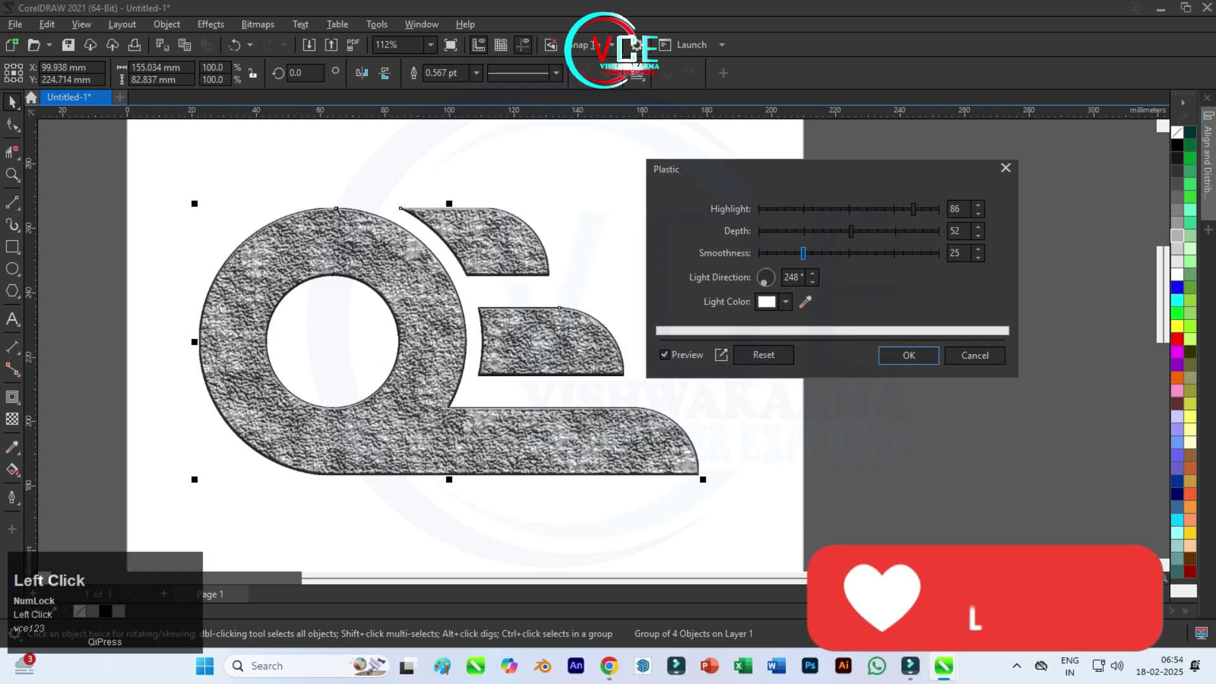
pyautogui.moveTo(803, 254); pyautogui.dragTo(860, 231)
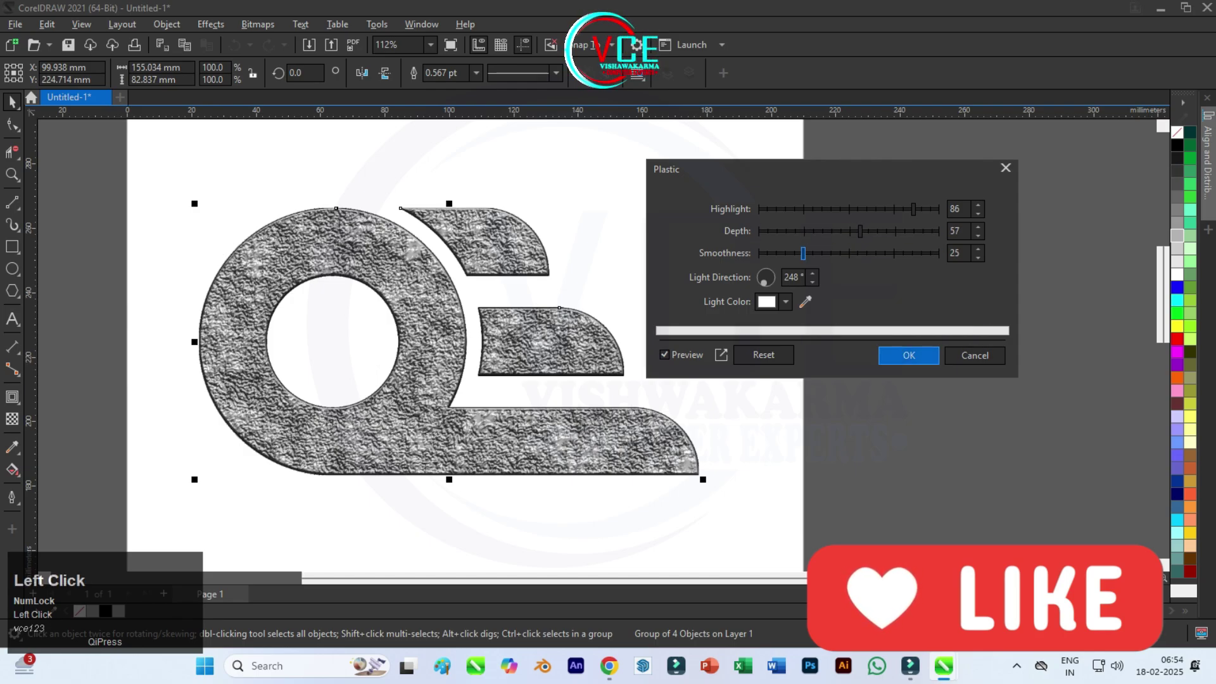
pyautogui.click(909, 355)
# Create a vertically mirrored copy of the textured logo directly below the original and flip the copy horizontally
pyautogui.scroll(-2, 353, 195)
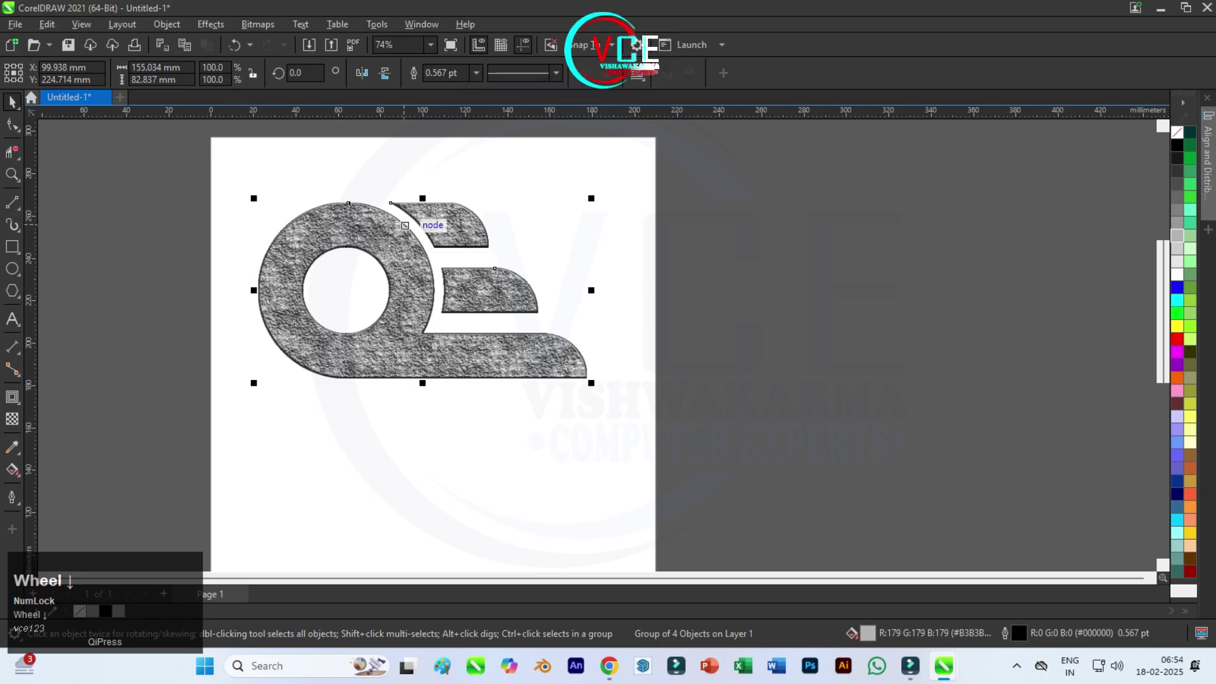
pyautogui.moveTo(431, 202); pyautogui.dragTo(425, 489)
pyautogui.rightClick(425, 489)
pyautogui.scroll(-1, 425, 489)
pyautogui.scroll(1, 481, 427)
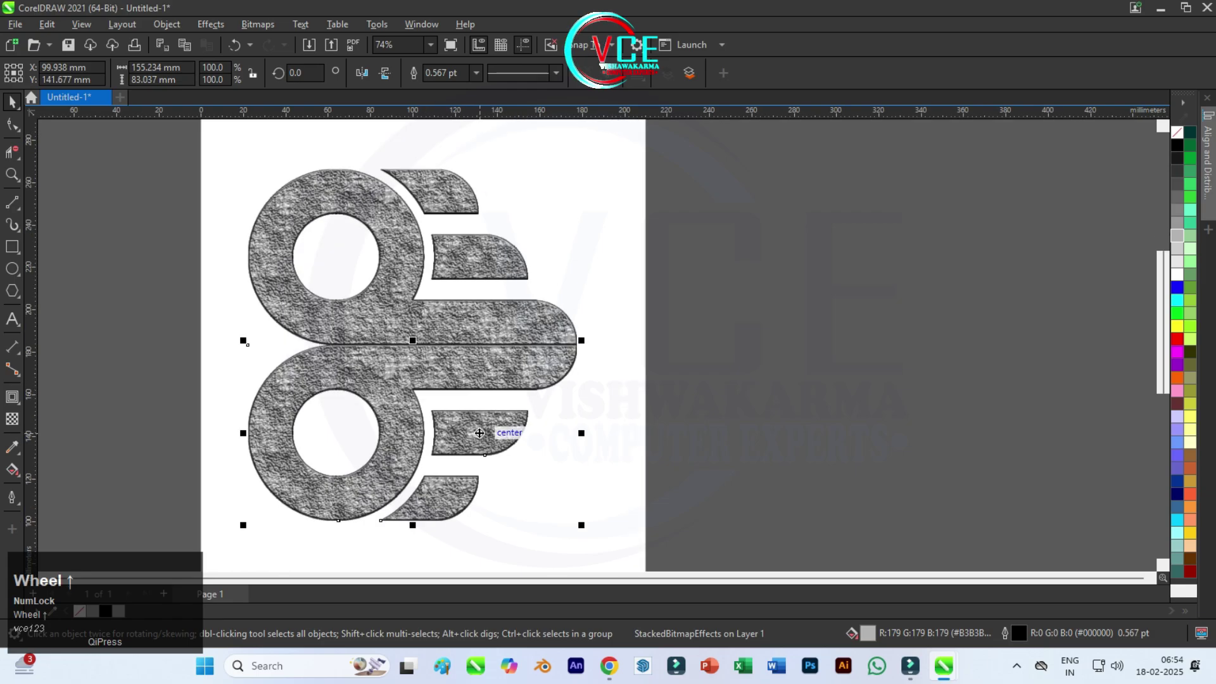
pyautogui.click(716, 380)
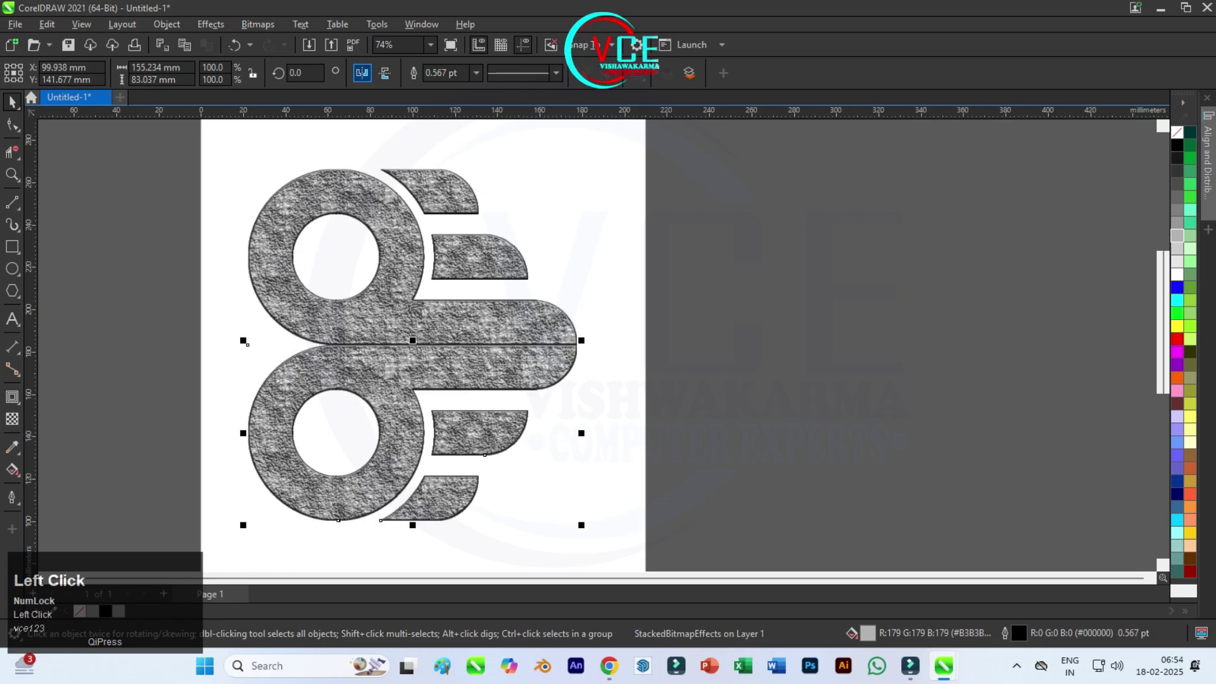
pyautogui.click(362, 72)
# Move the flipped lower copy about 37 mm to the right and 4 mm down, leaving a gap below the original
pyautogui.scroll(2, 523, 379)
pyautogui.click(524, 379)
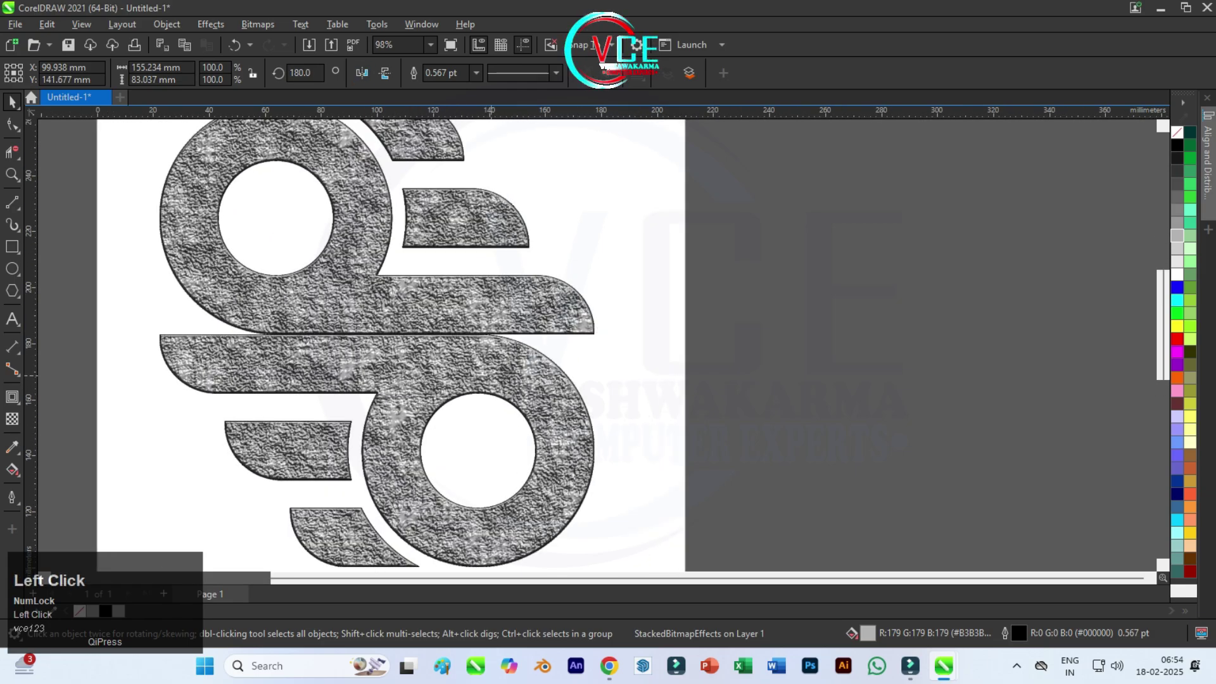
pyautogui.moveTo(490, 376); pyautogui.dragTo(594, 387)
pyautogui.scroll(-2, 393, 269)
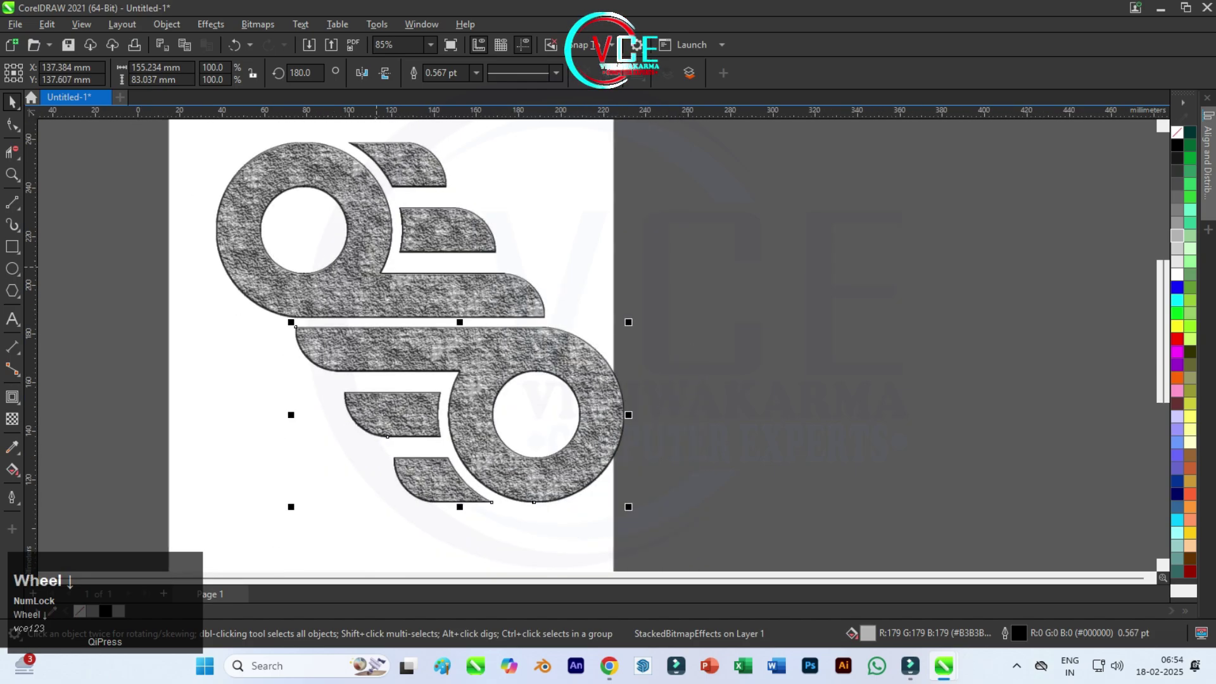
# Fill the lower logo copy with a dark grey one palette shade darker than #666666, and deselect it
pyautogui.click(1177, 197)
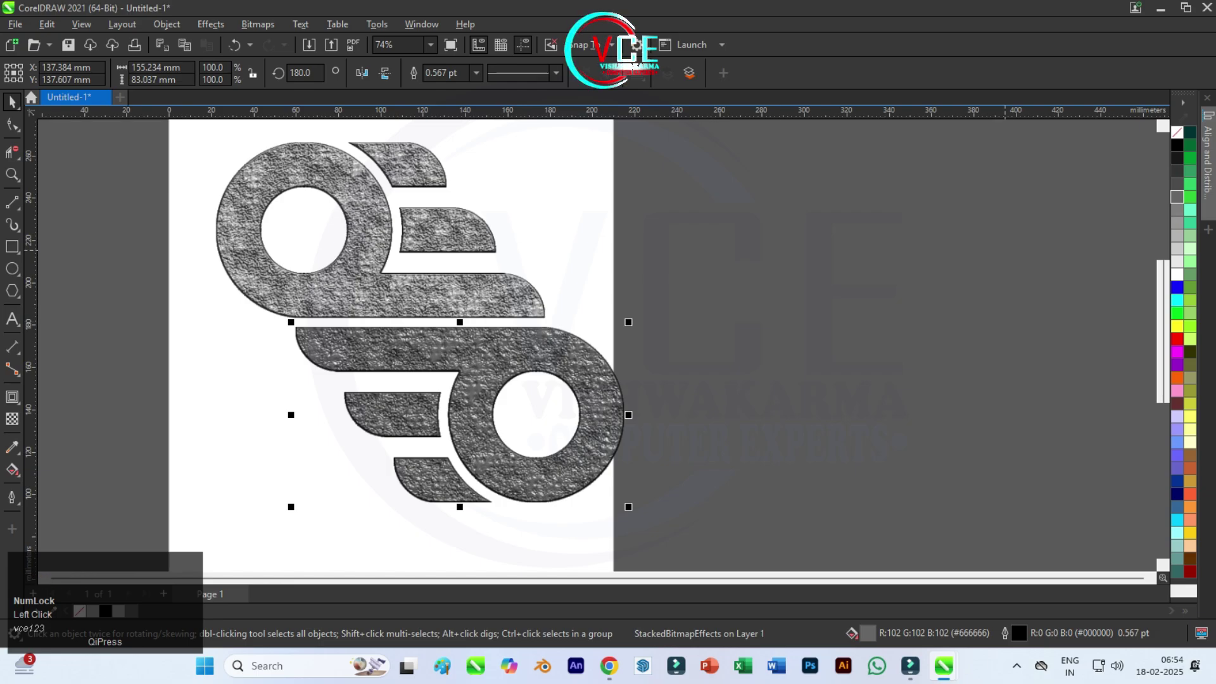
pyautogui.click(1177, 184)
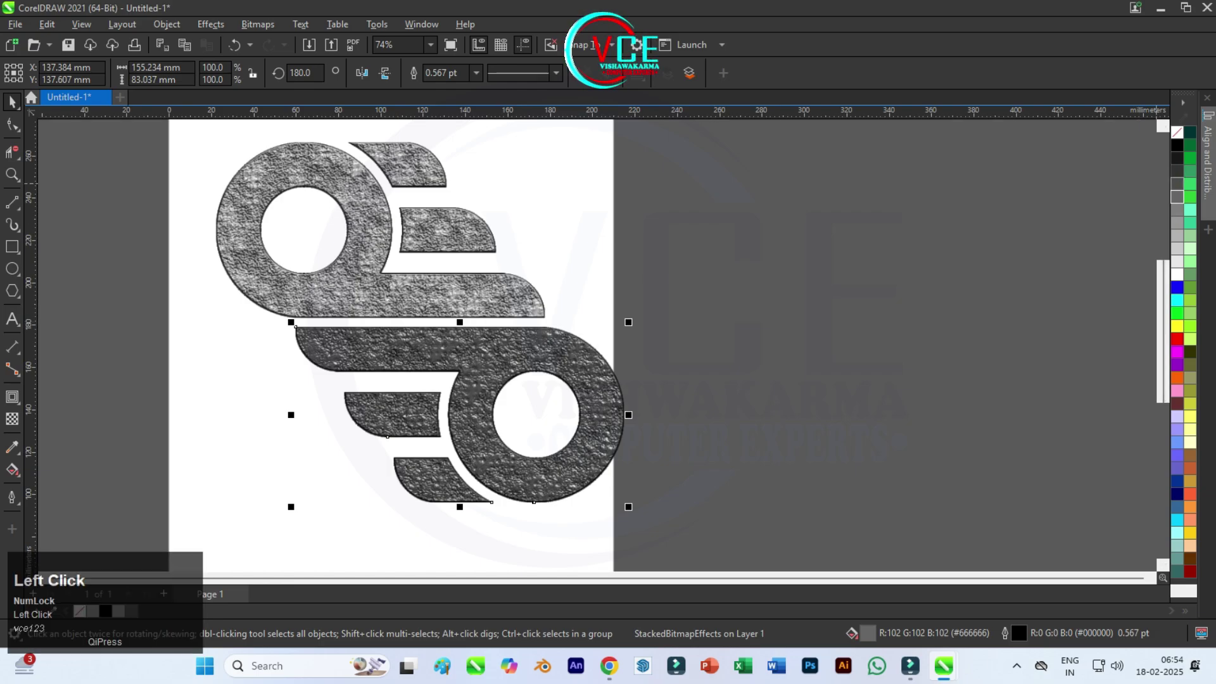
pyautogui.click(760, 272)
pyautogui.scroll(-1, 476, 322)
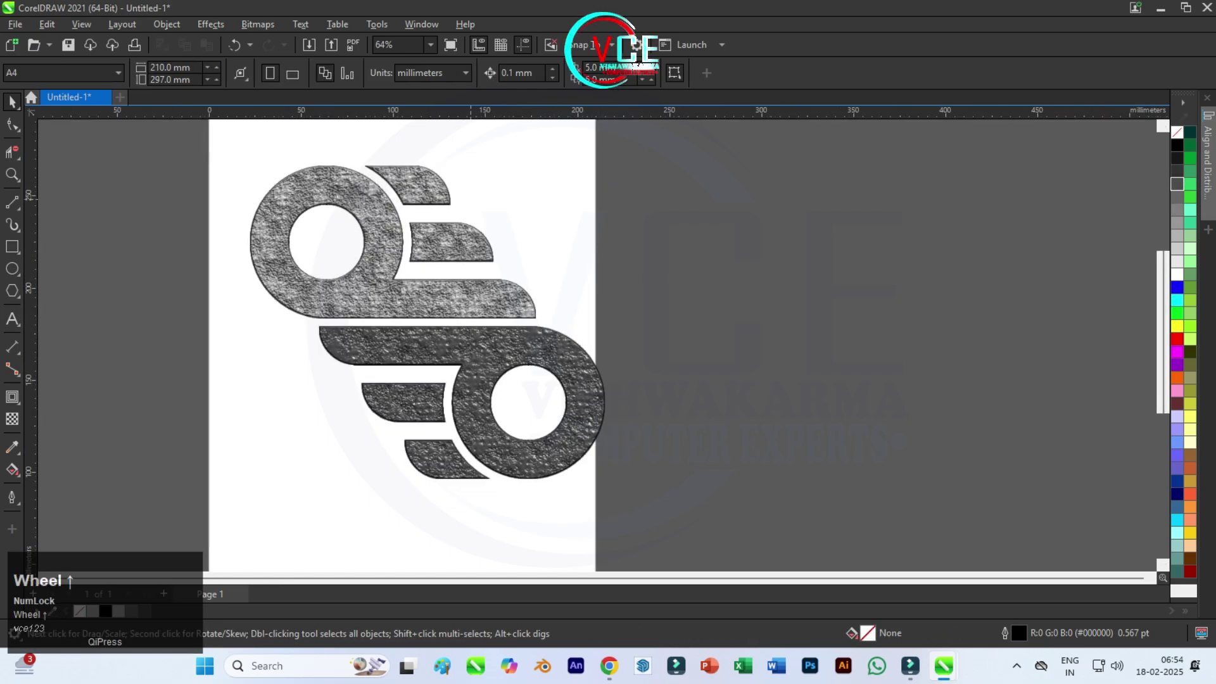
pyautogui.scroll(1, 470, 196)
pyautogui.scroll(1, 498, 371)
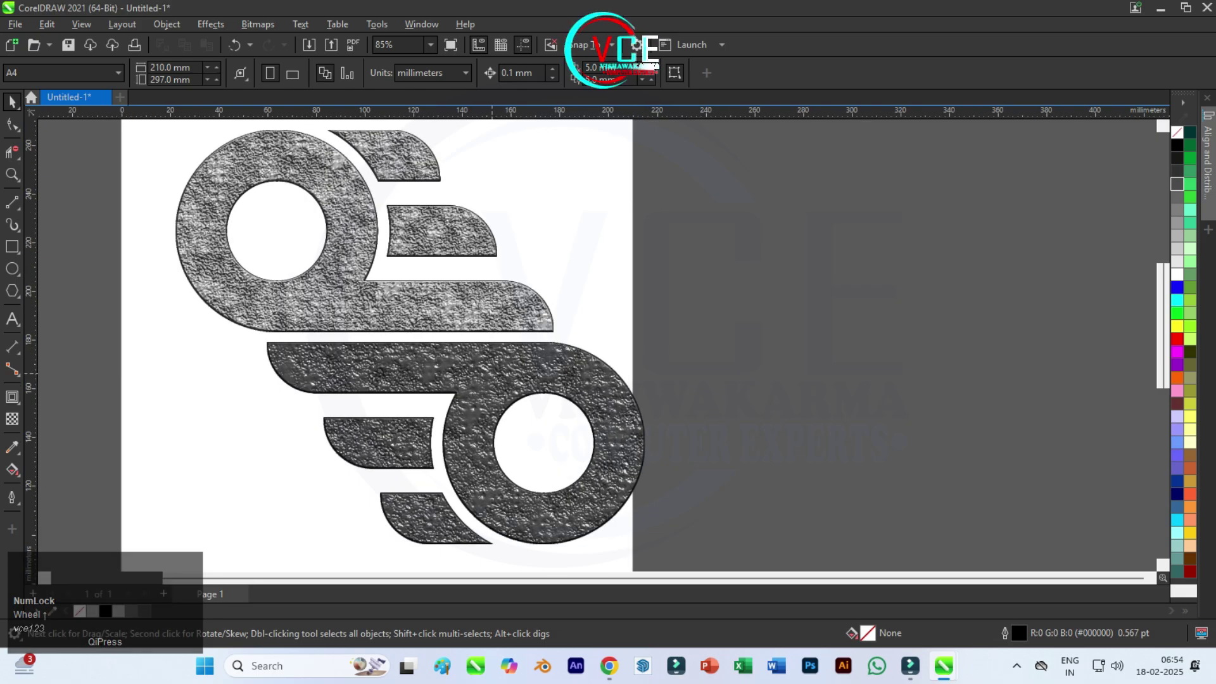
pyautogui.press('F3')
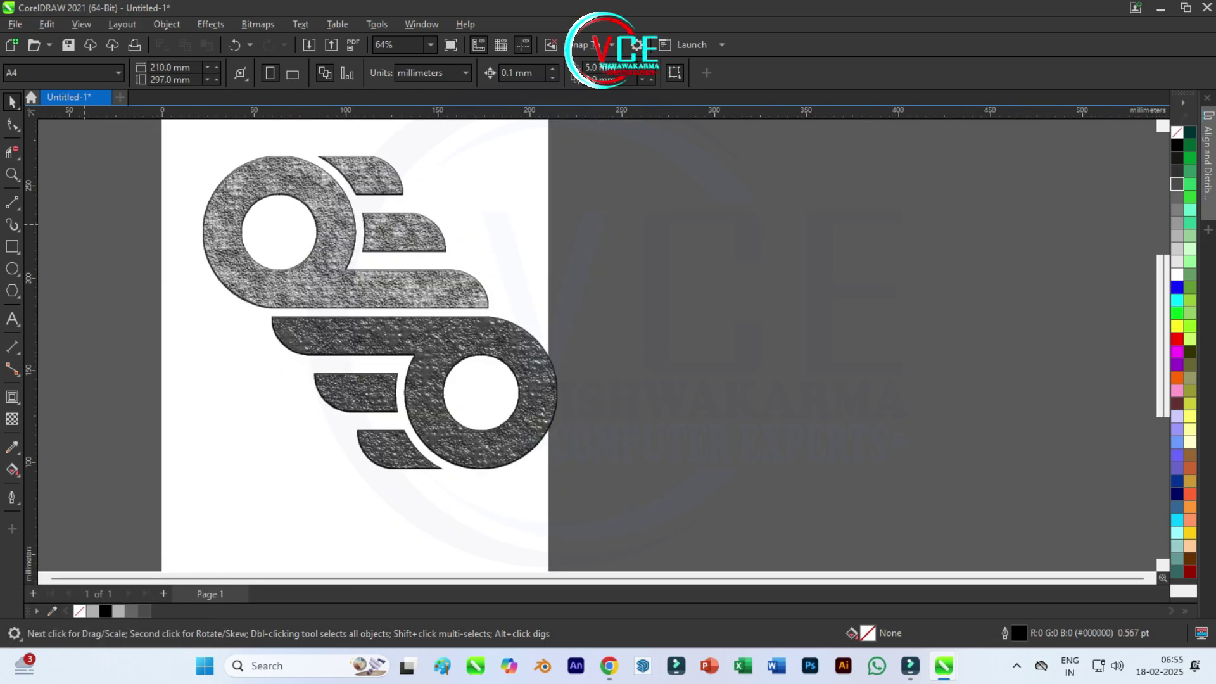
# Draw a rectangle about 292 by 192 mm around both logo shapes and fill it with red (#FF0000)
pyautogui.click(12, 246)
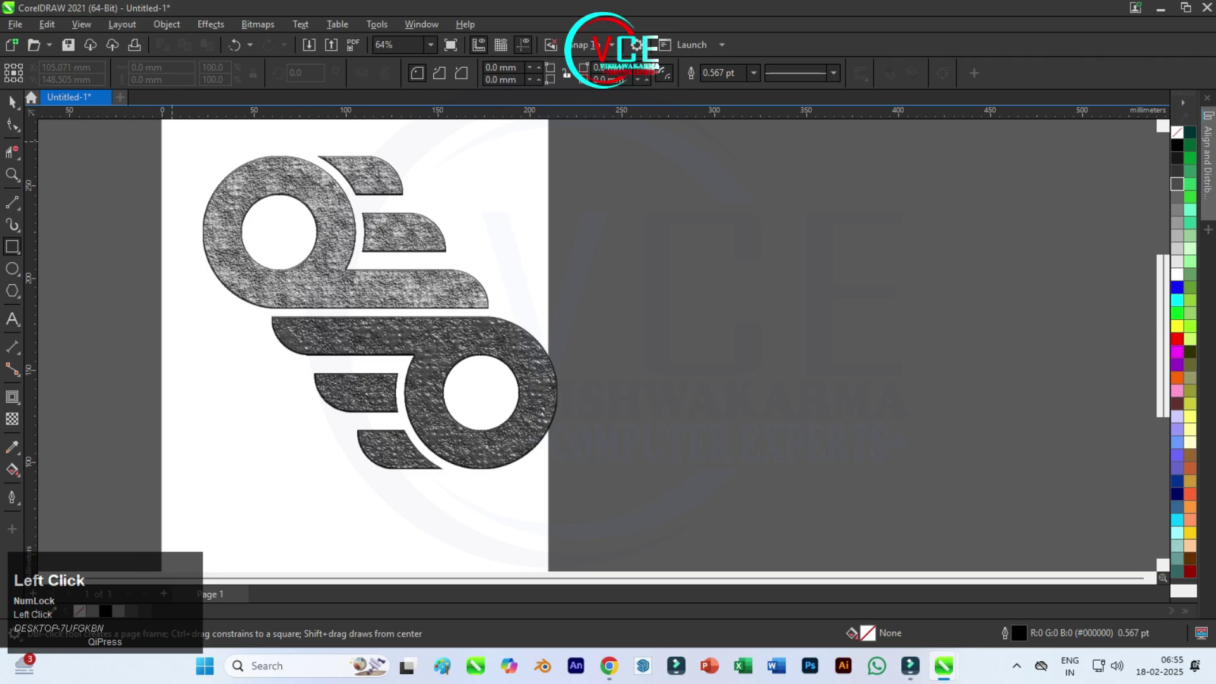
pyautogui.moveTo(171, 142); pyautogui.dragTo(710, 495)
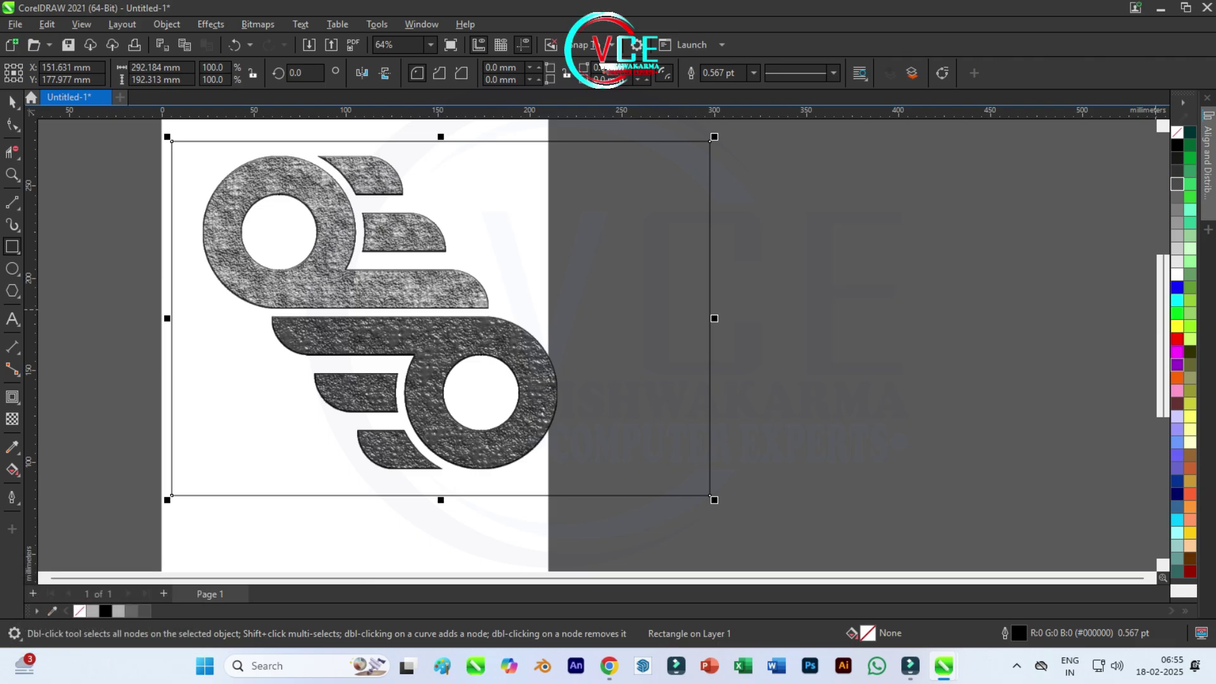
pyautogui.click(1177, 339)
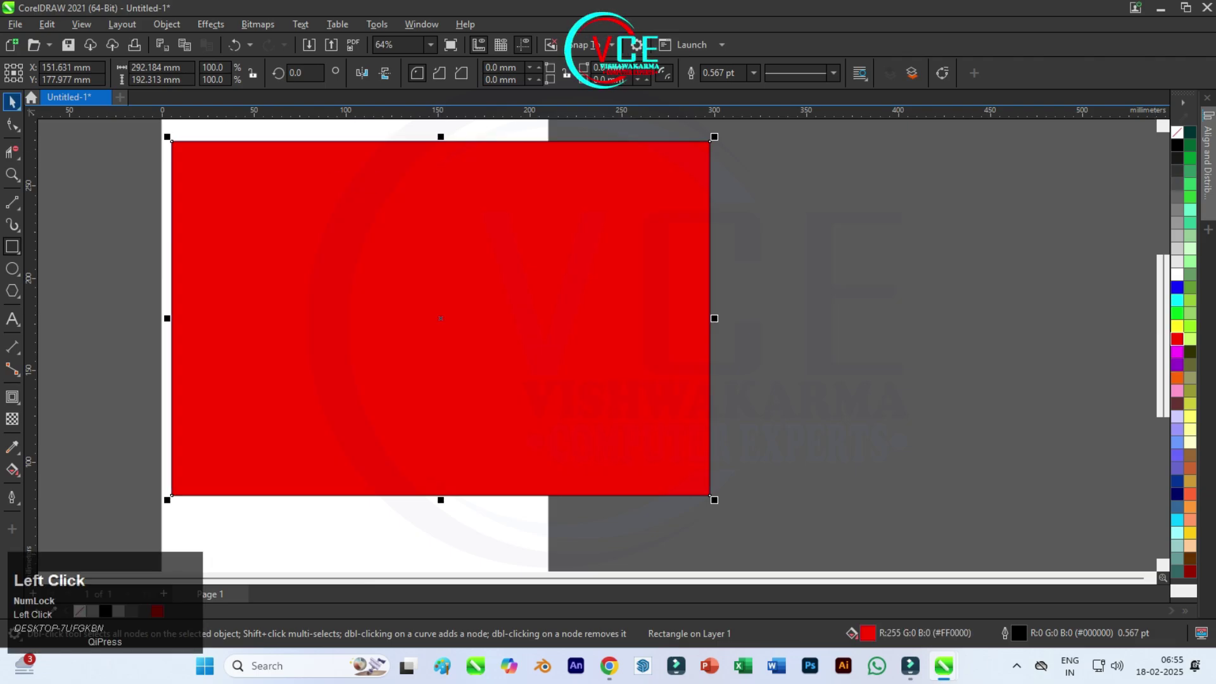
# Send the red rectangle to the back of the page and shift it about 17 mm to the left behind the logo
pyautogui.press('space')
pyautogui.rightClick(364, 191)
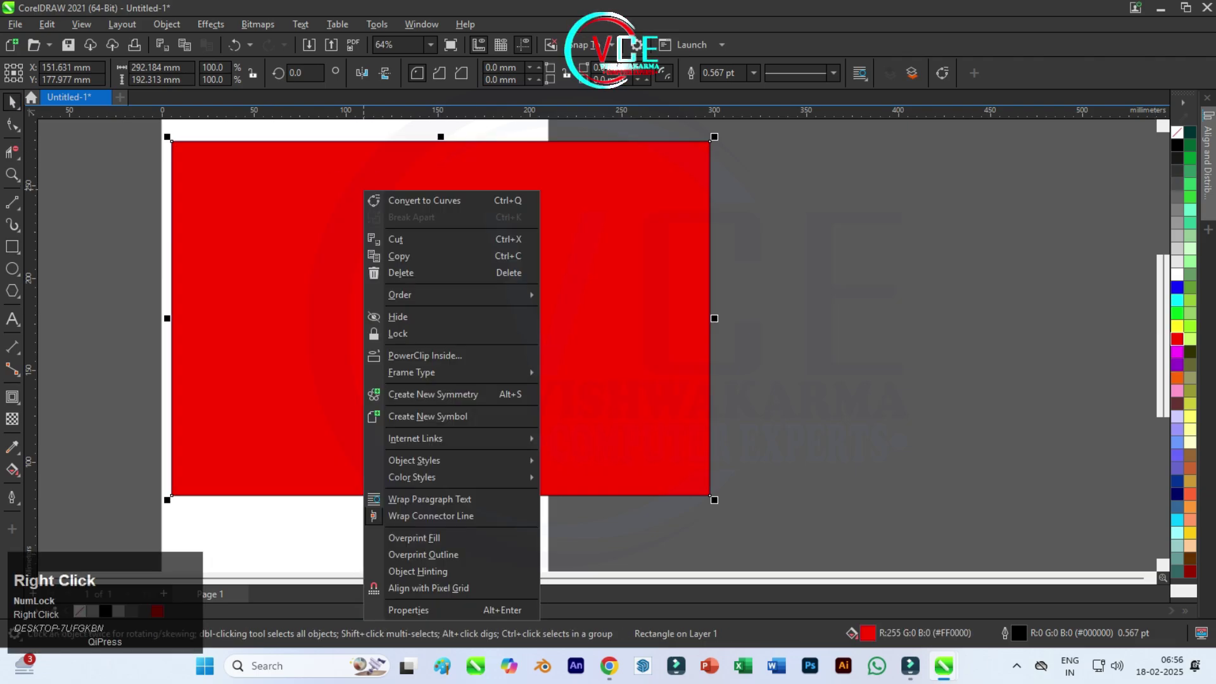
pyautogui.moveTo(444, 295)
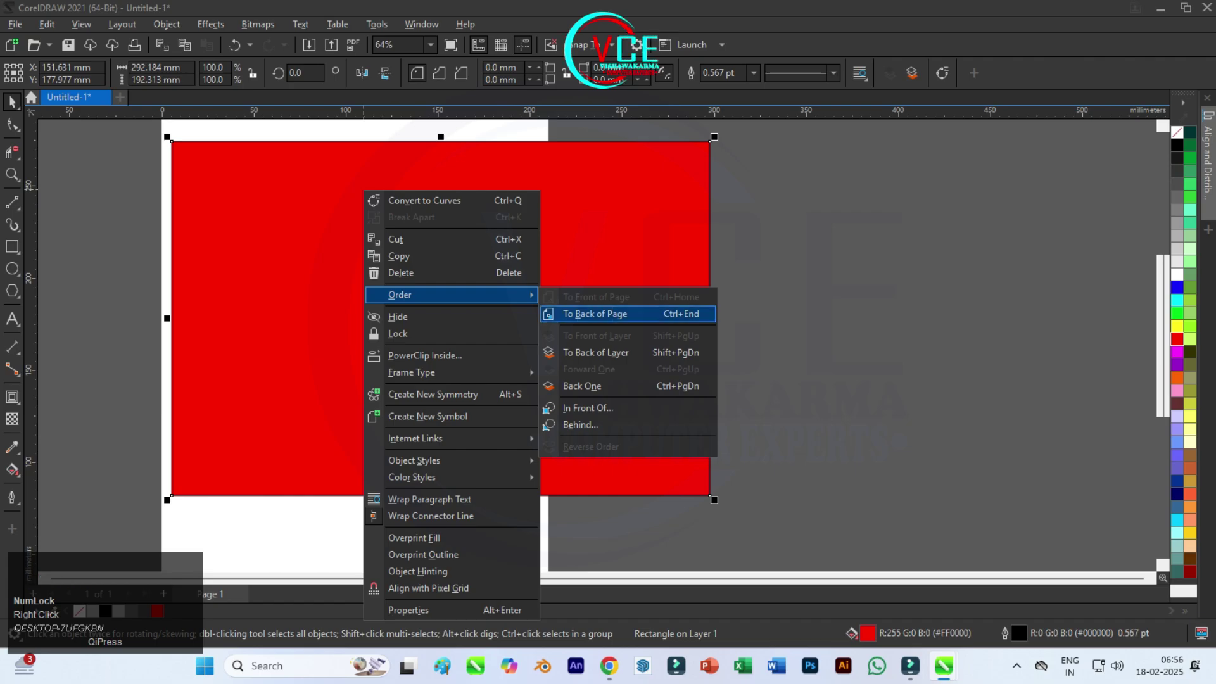
pyautogui.click(582, 314)
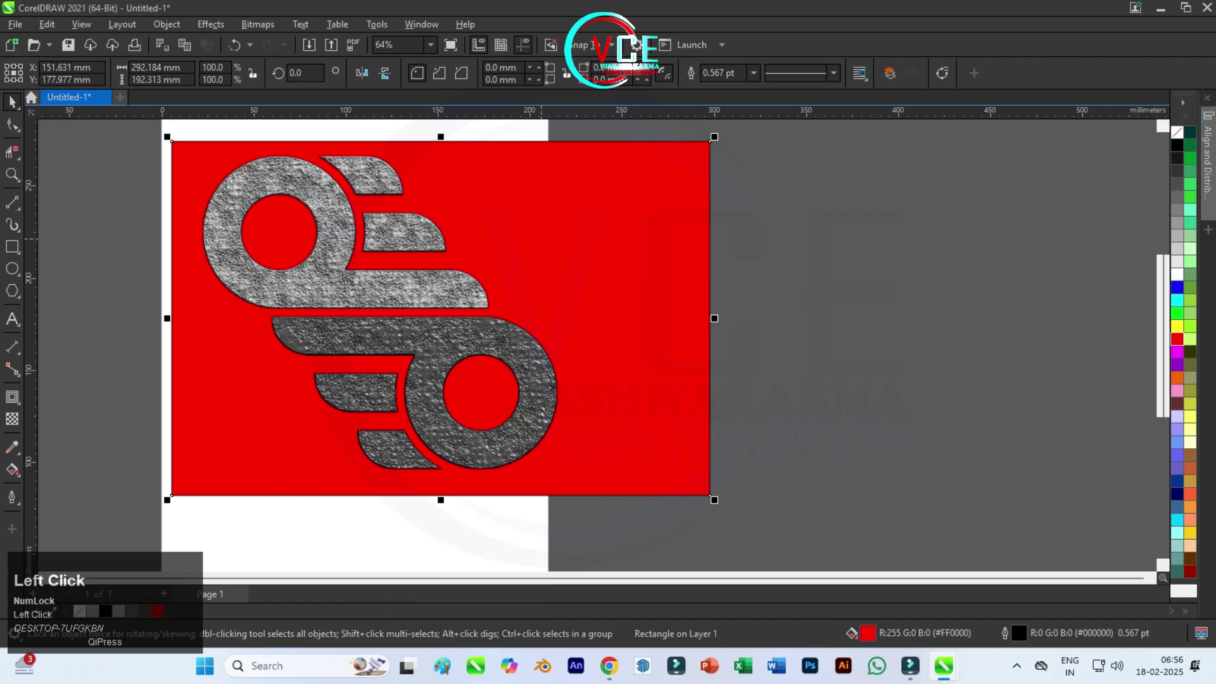
pyautogui.scroll(-1, 541, 239)
pyautogui.moveTo(597, 247); pyautogui.dragTo(572, 247)
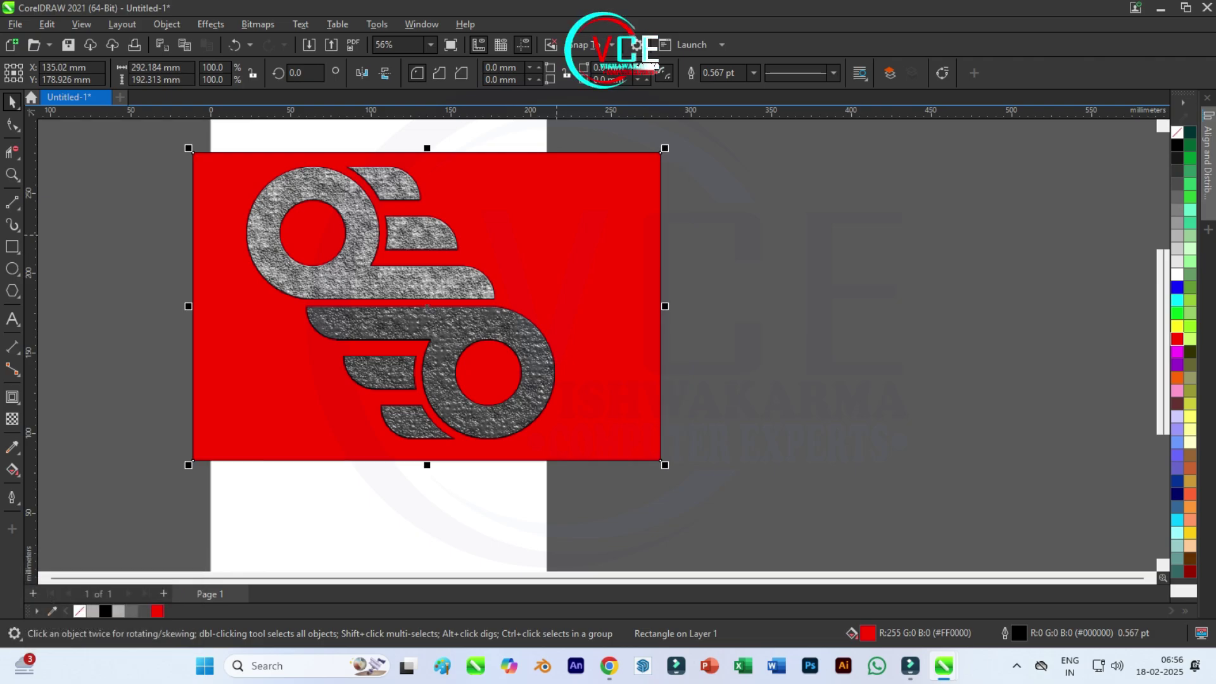
# Change the background rectangle's fill to an elliptical fountain fill with a white centre and red edges
pyautogui.press('F10')
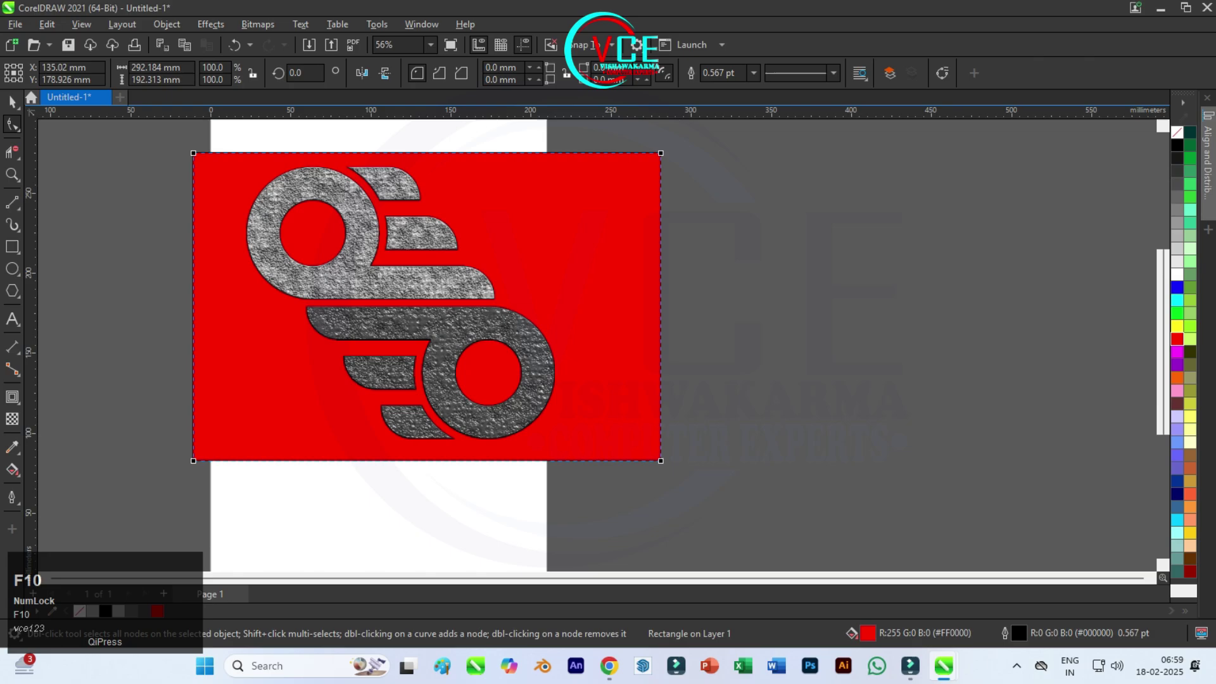
pyautogui.click(15, 471)
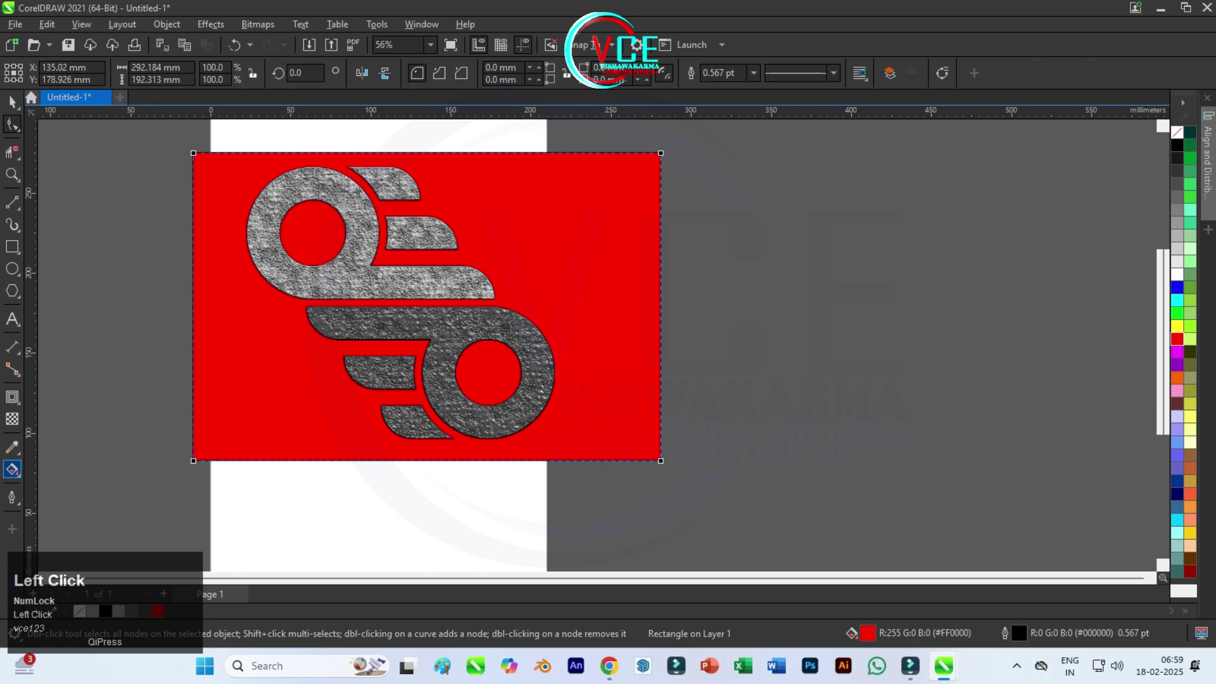
pyautogui.click(50, 467)
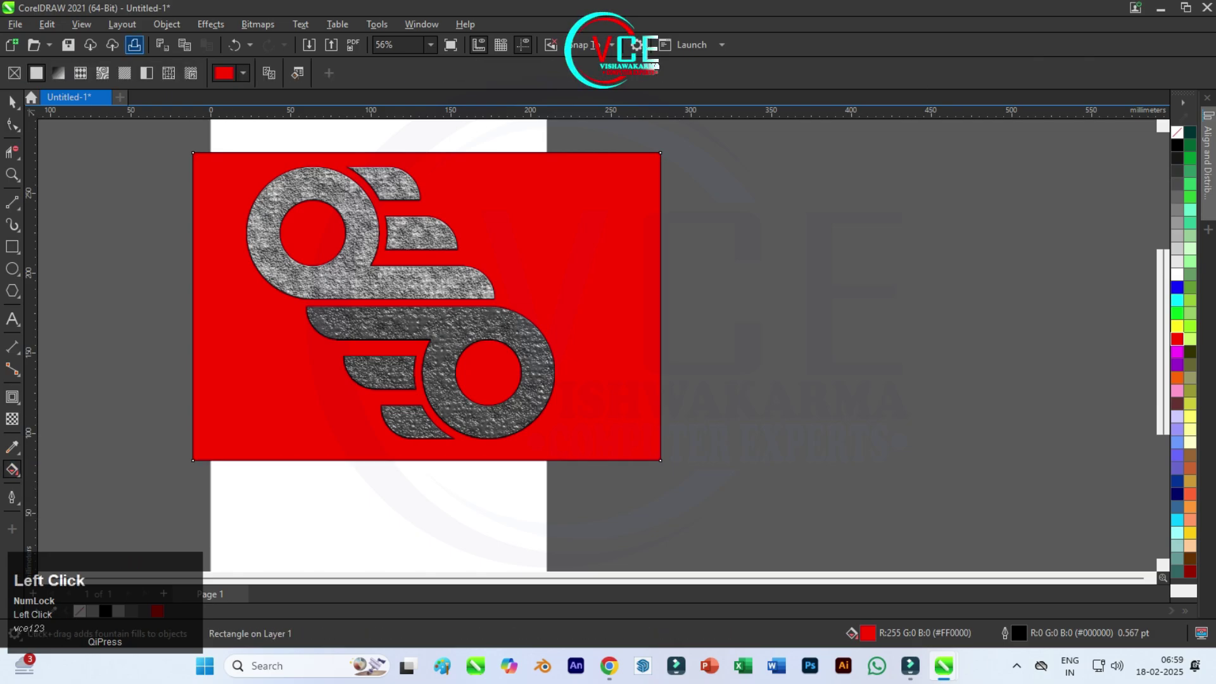
pyautogui.click(58, 73)
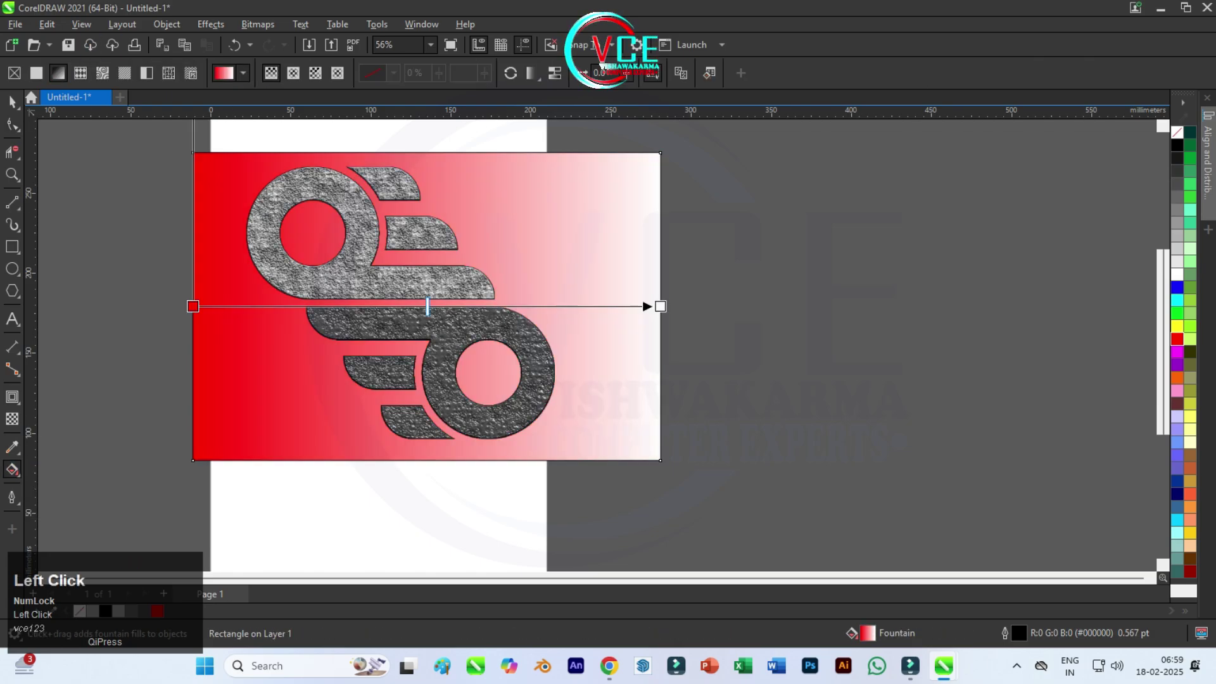
pyautogui.click(292, 73)
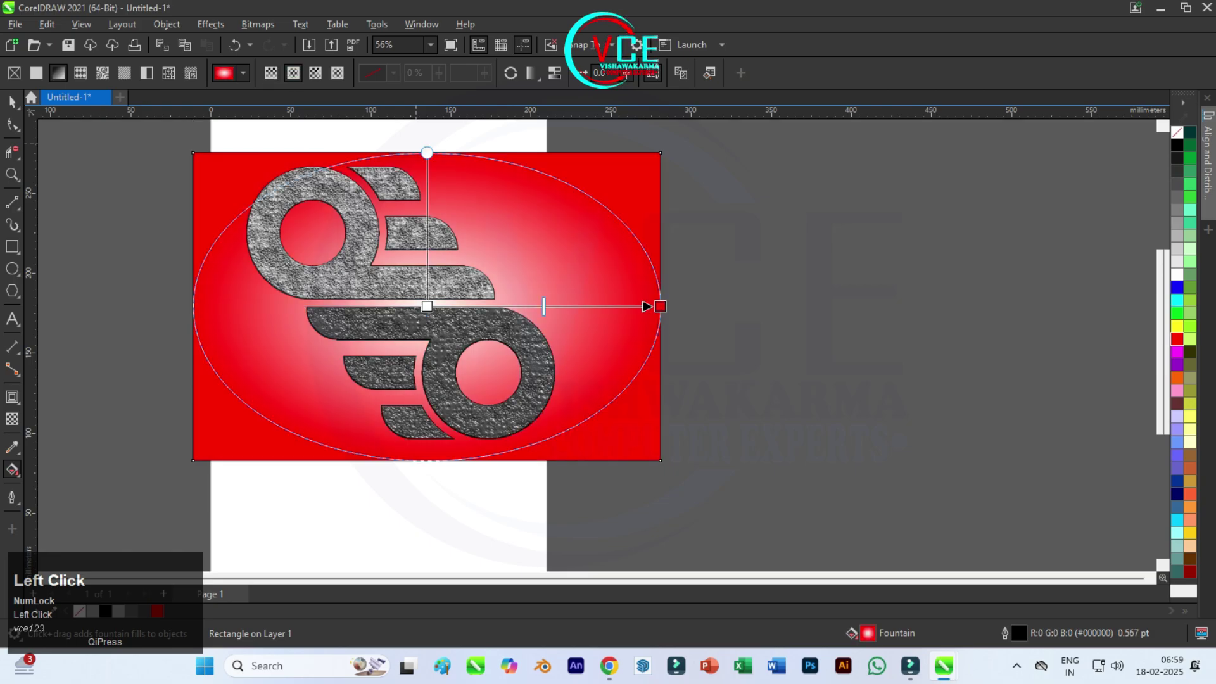
# Rotate and stretch the background's elliptical gradient diagonally, placing its red end node beyond the rectangle's upper-right corner
pyautogui.moveTo(660, 307); pyautogui.dragTo(670, 155)
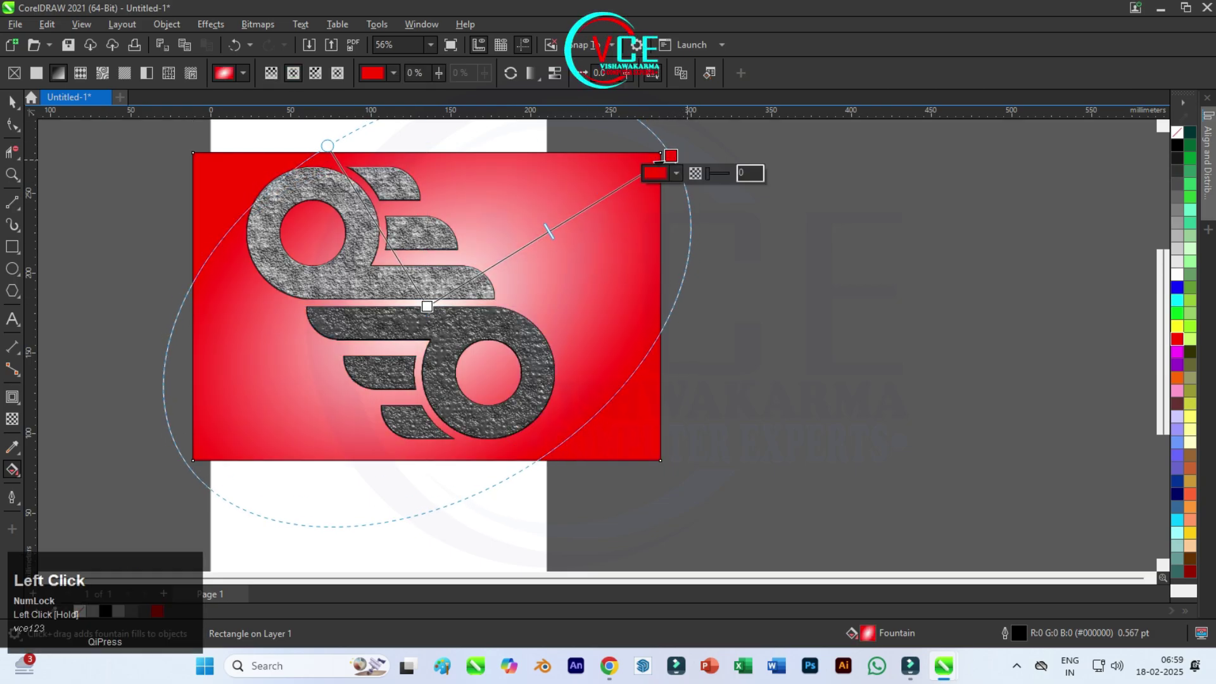
pyautogui.scroll(-1, 619, 209)
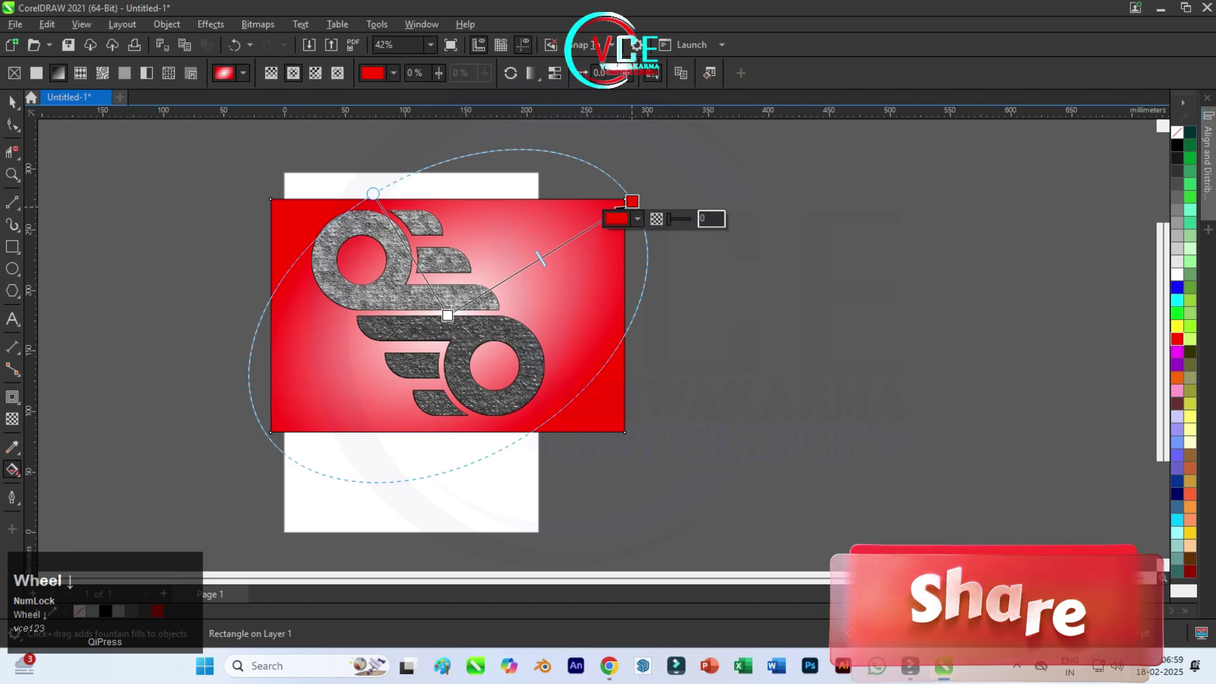
pyautogui.moveTo(619, 209); pyautogui.dragTo(669, 200)
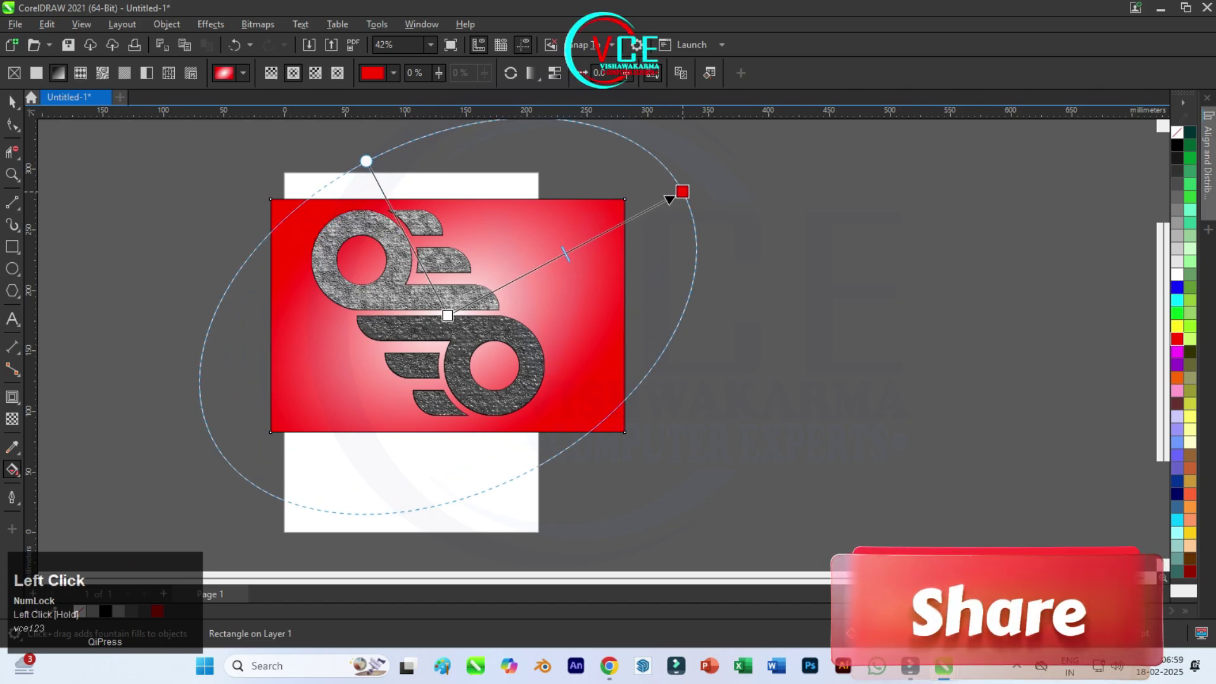
pyautogui.click(12, 103)
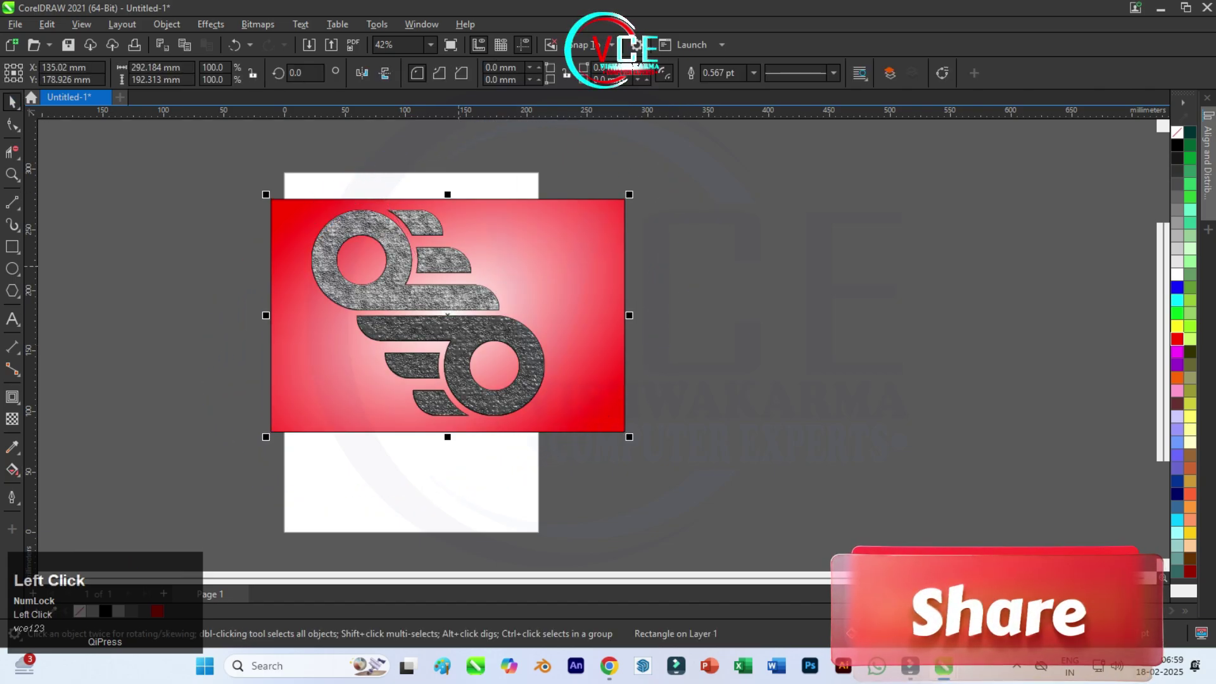
# Try to apply a preset flat drop shadow to both logo shapes selected together
pyautogui.scroll(1, 450, 198)
pyautogui.click(437, 234)
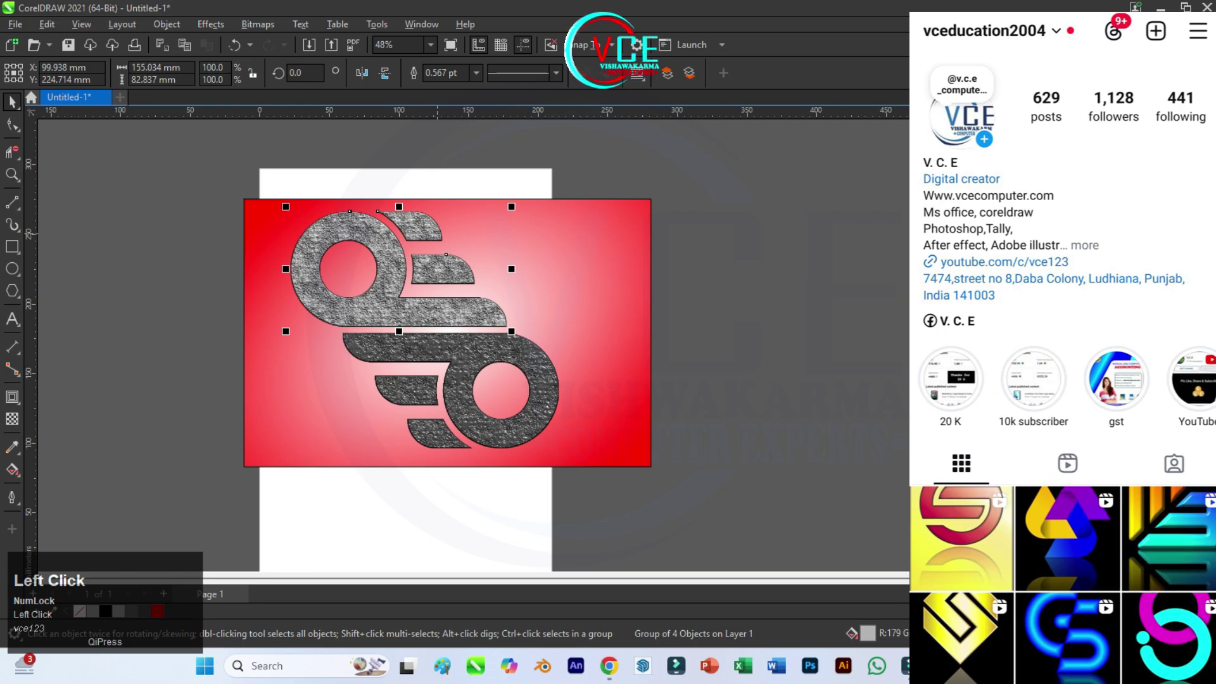
pyautogui.keyDown('shift'); pyautogui.click(525, 349); pyautogui.keyUp('shift')
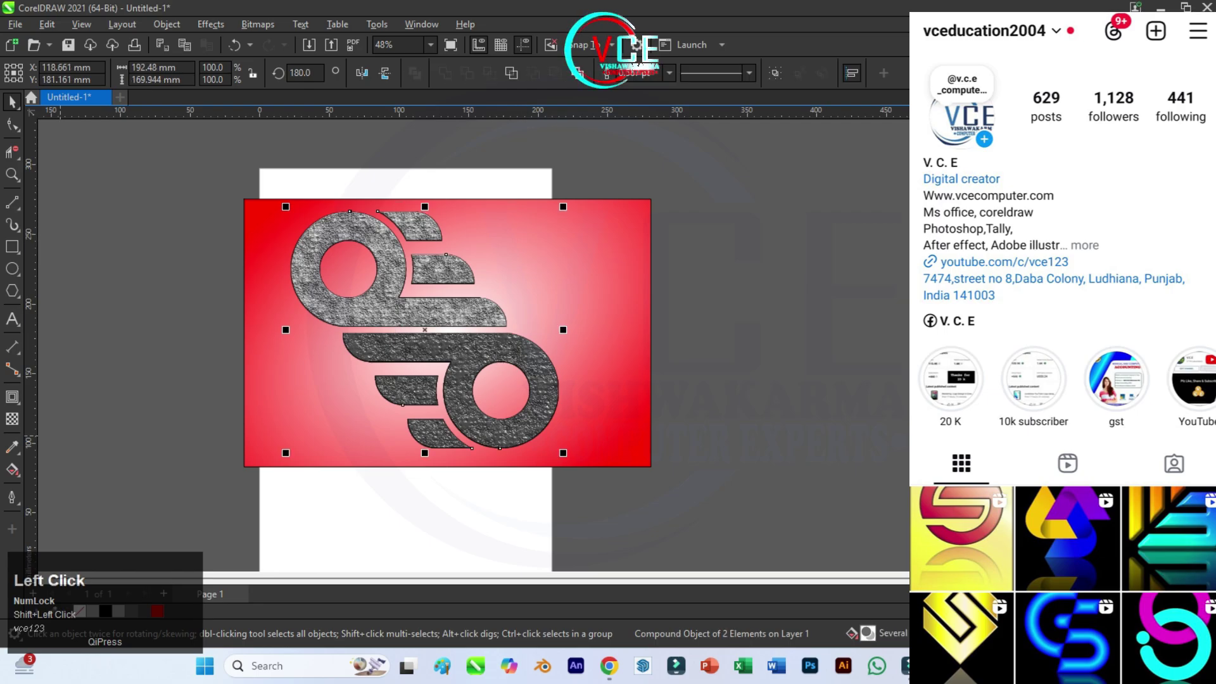
pyautogui.click(12, 397)
pyautogui.click(53, 397)
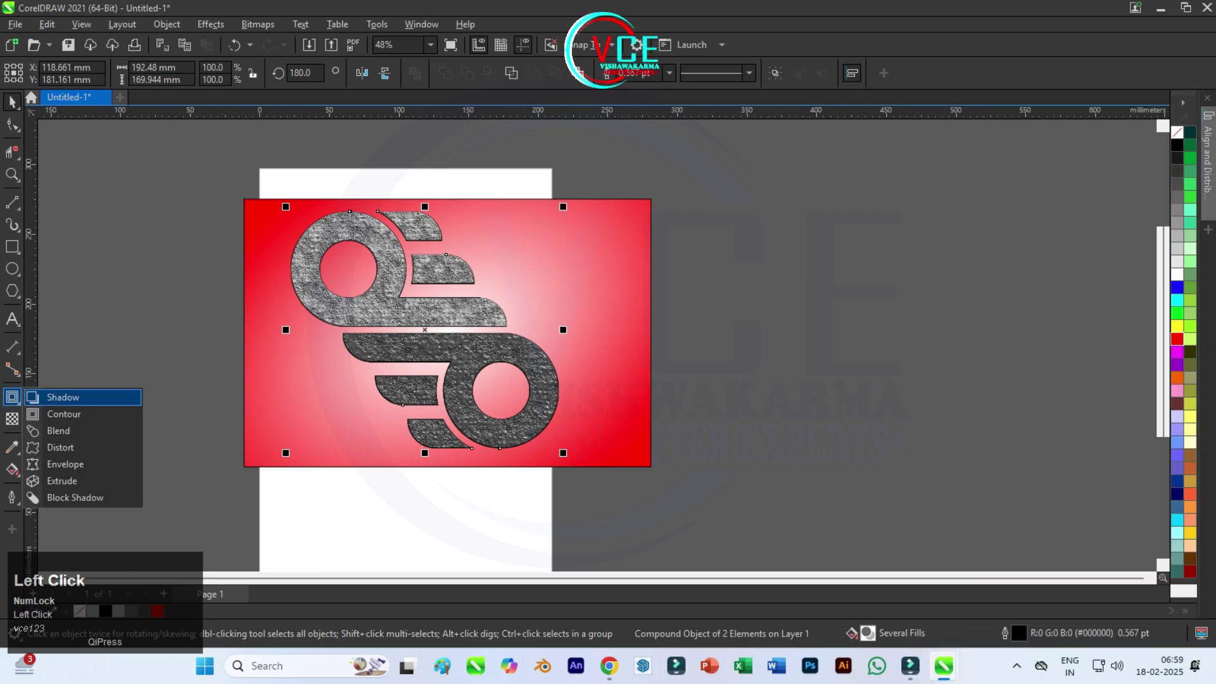
pyautogui.click(38, 72)
pyautogui.click(25, 98)
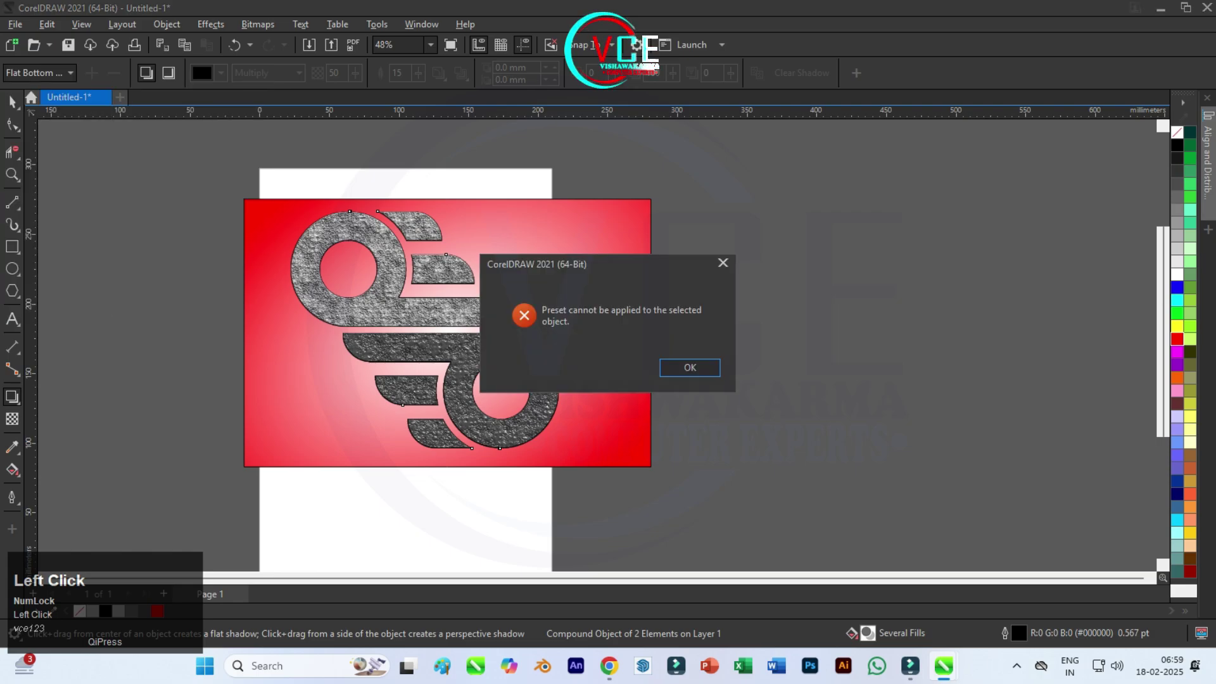
pyautogui.click(723, 263)
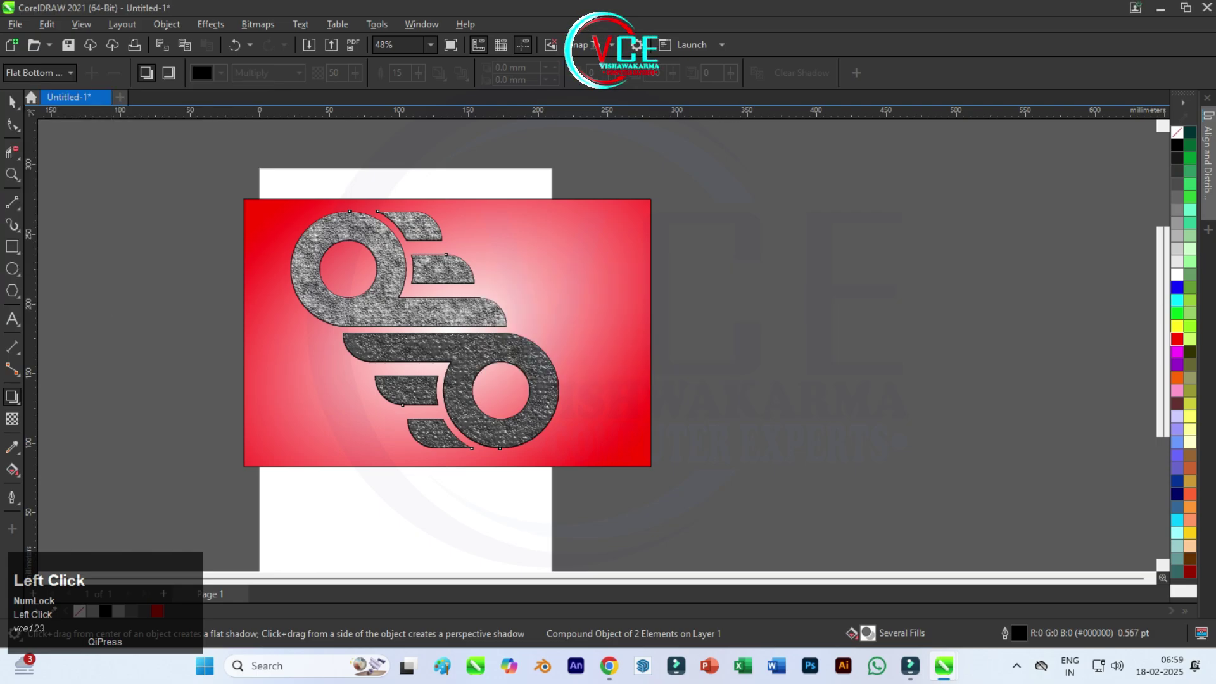
# Flatten the effects of the upper light-grey logo shape into a bitmap
pyautogui.click(12, 102)
pyautogui.click(161, 180)
pyautogui.click(327, 230)
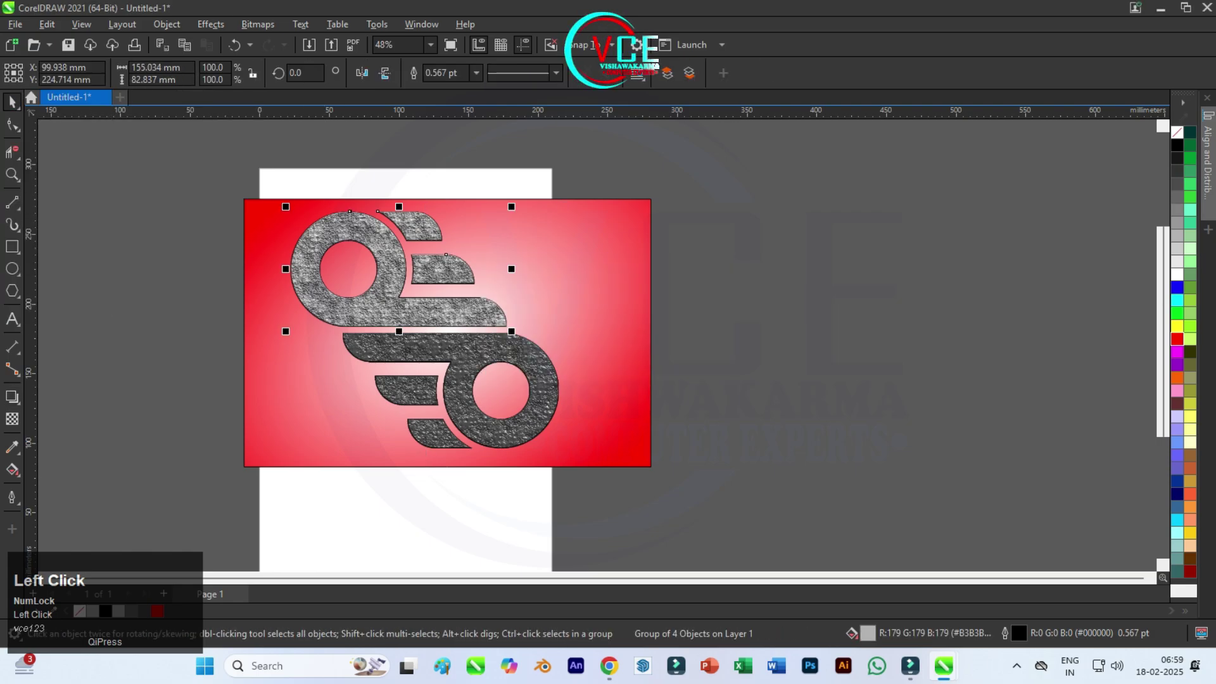
pyautogui.click(211, 24)
pyautogui.press('Escape')
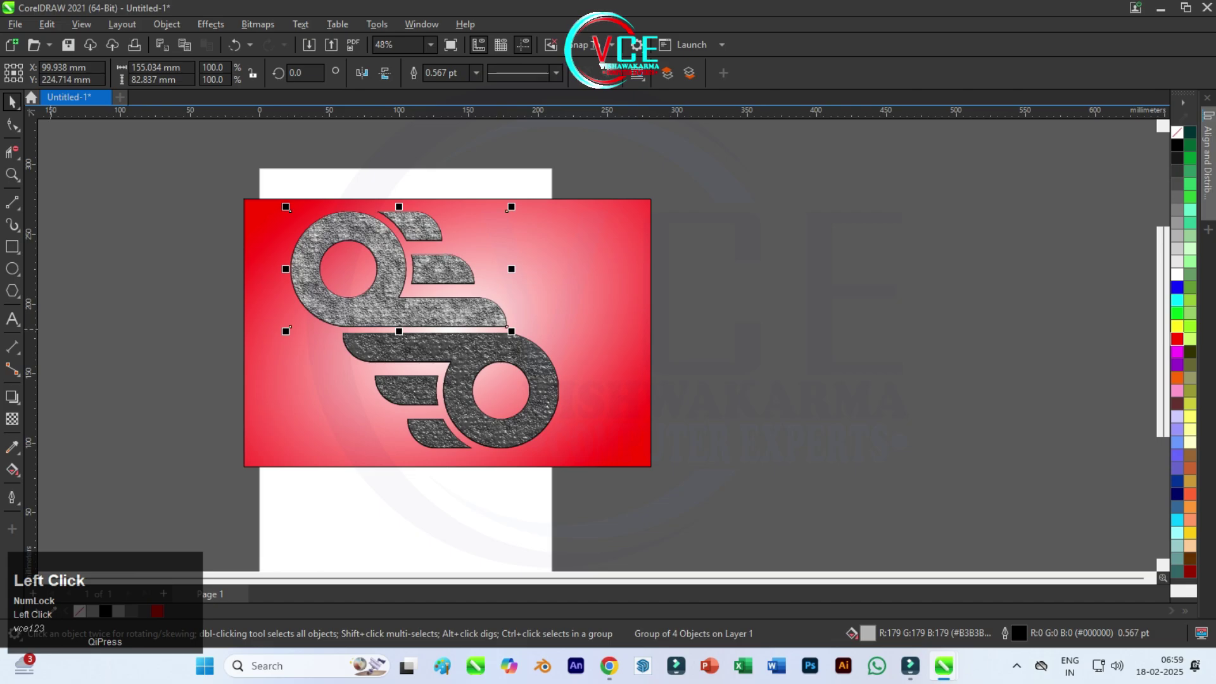
# Apply the Flat Bottom Right drop shadow preset to the upper logo shape
pyautogui.click(12, 397)
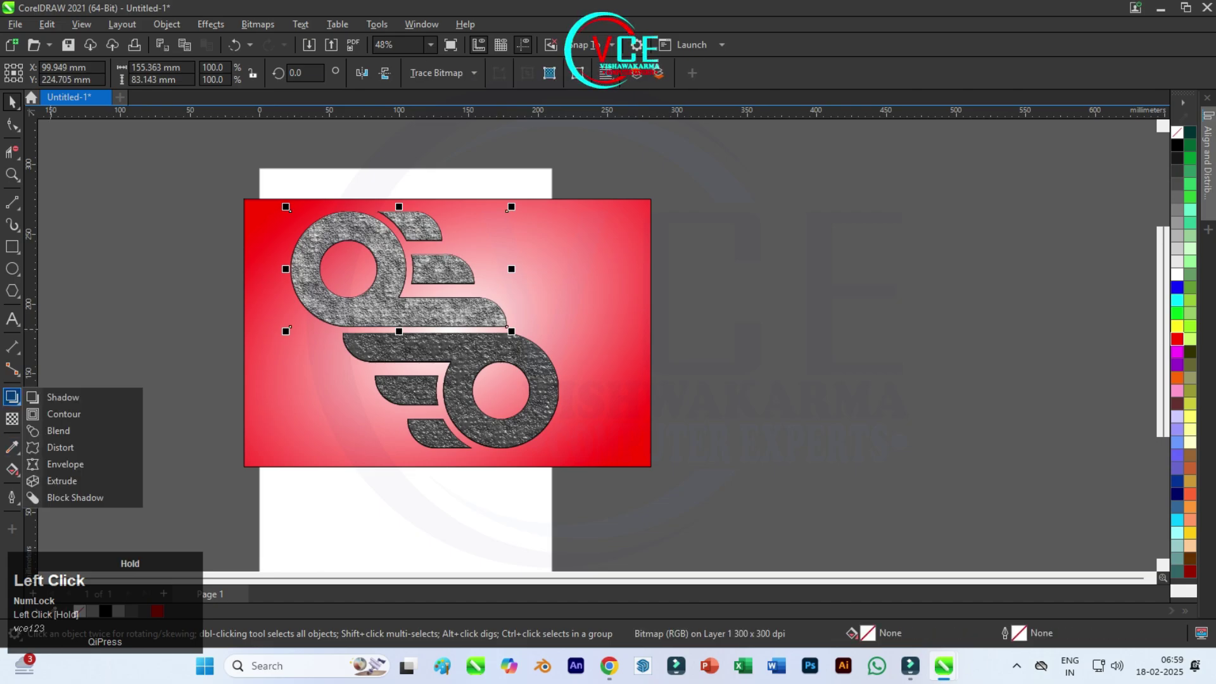
pyautogui.click(51, 397)
pyautogui.click(40, 73)
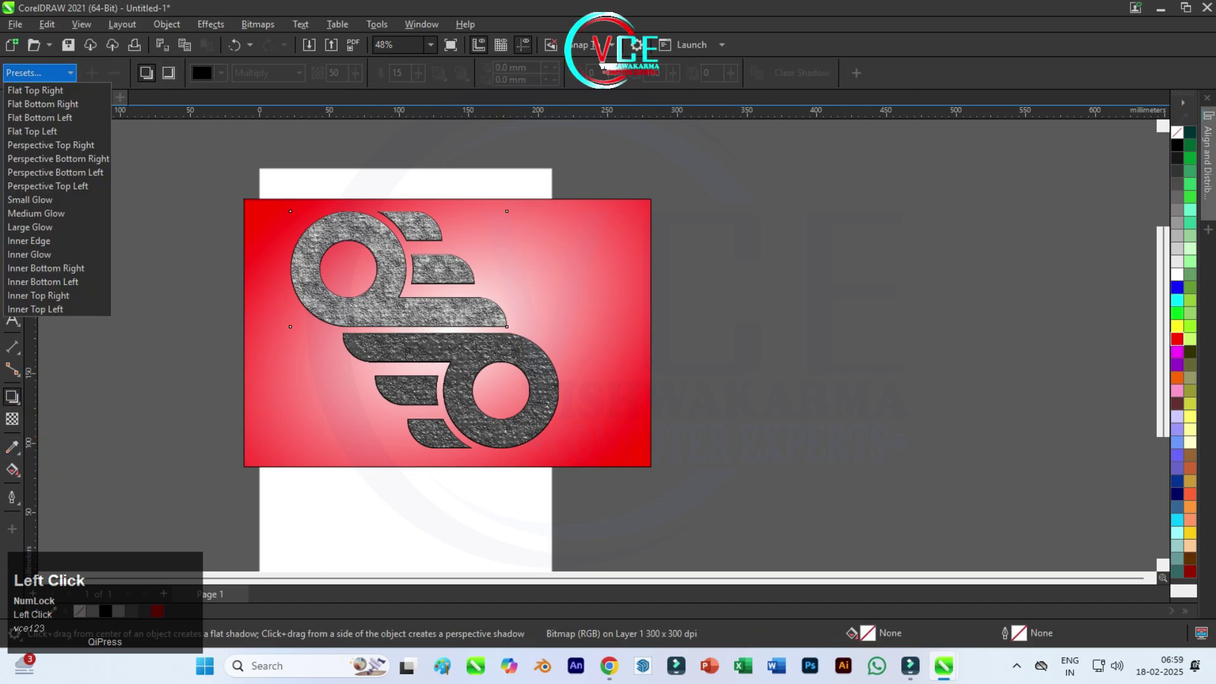
pyautogui.click(38, 108)
pyautogui.scroll(3, 456, 279)
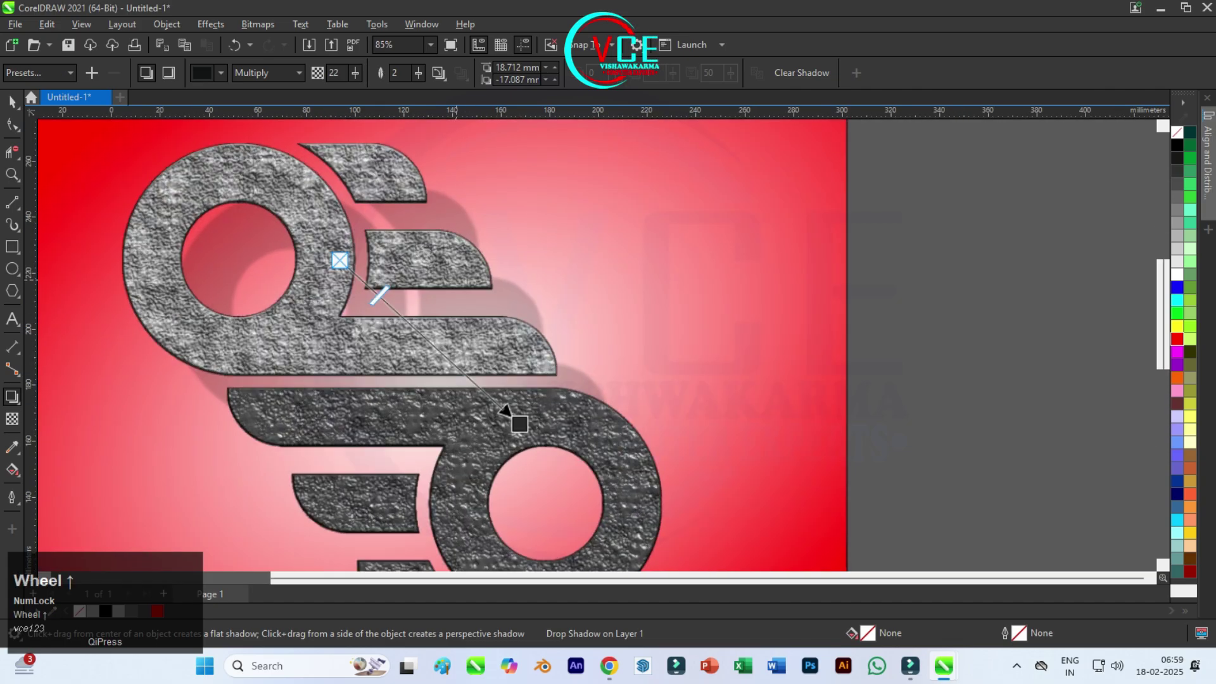
# Set the upper shape's shadow to Normal merge mode, 60 opacity and 4 feathering
pyautogui.click(298, 72)
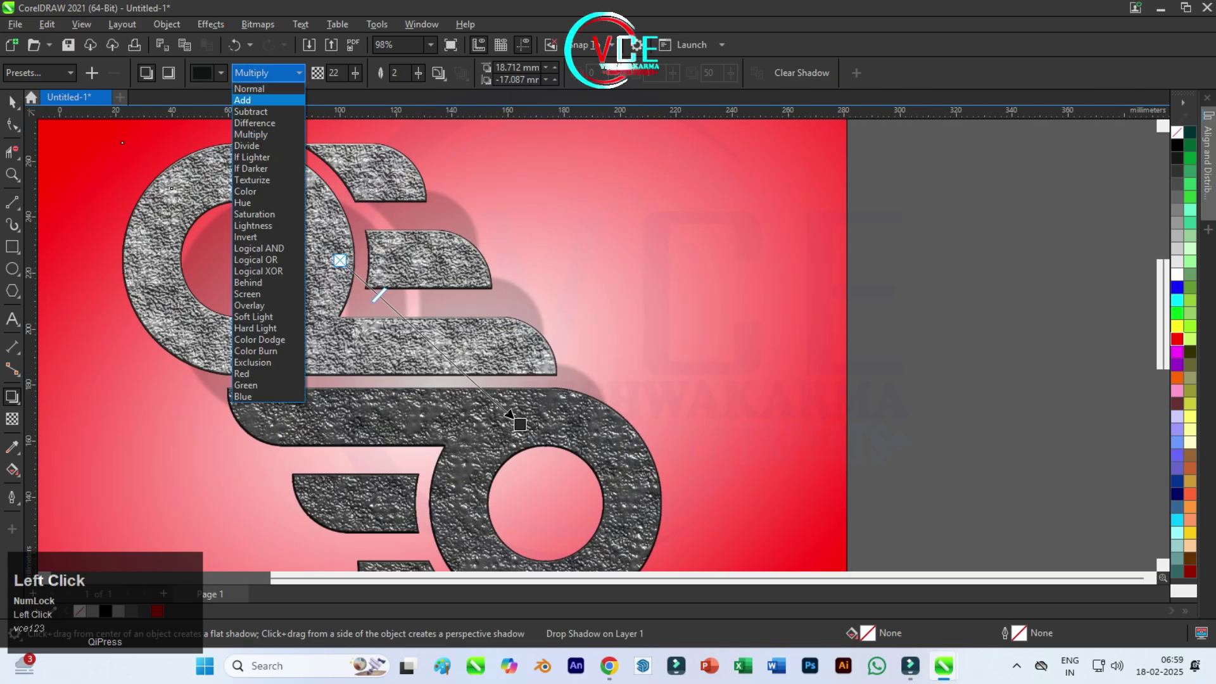
pyautogui.click(249, 89)
pyautogui.click(334, 72)
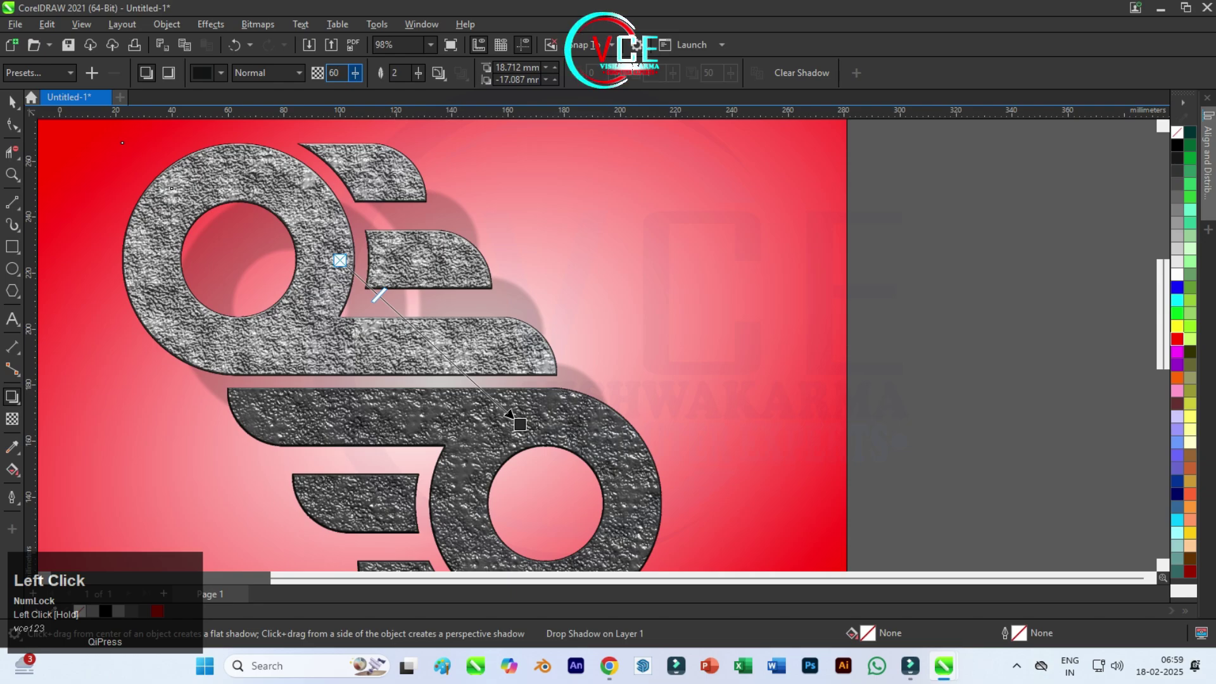
pyautogui.press('Tab')
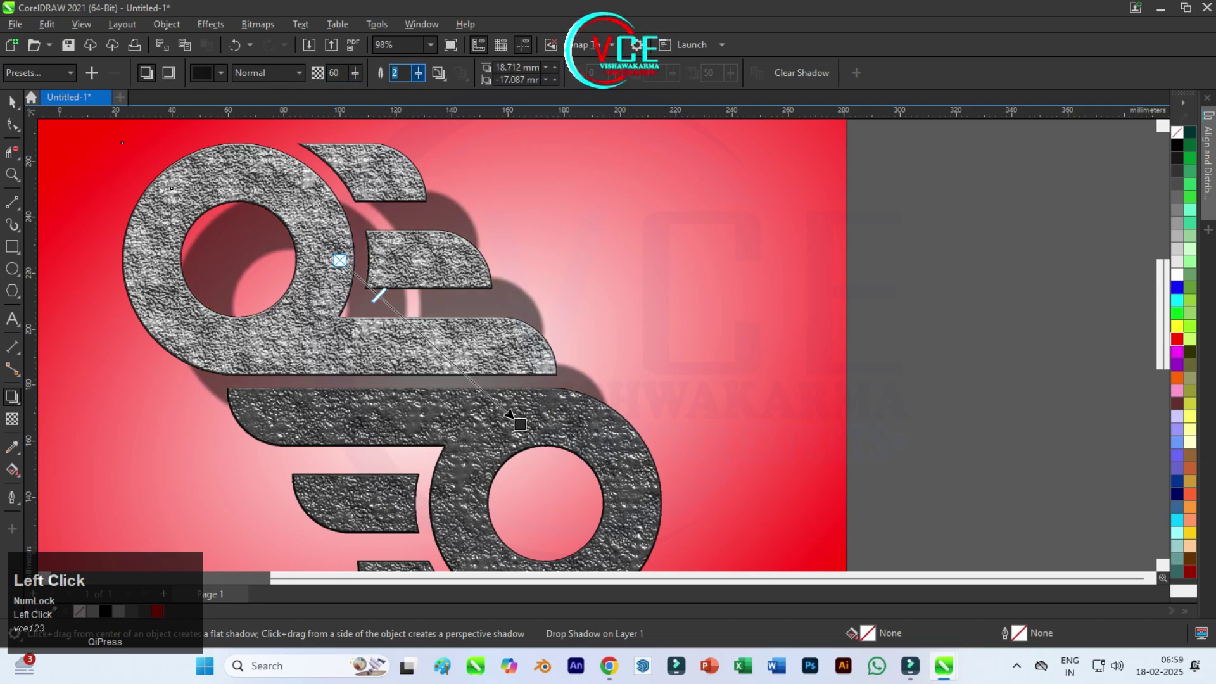
pyautogui.press('Return')
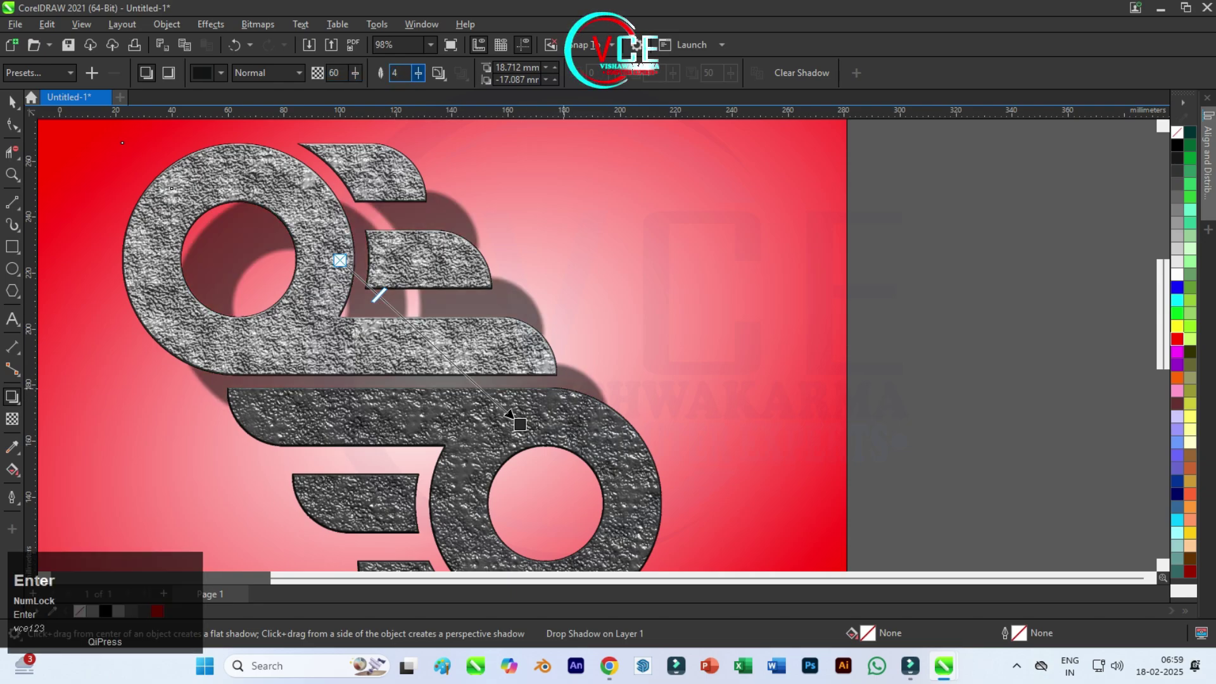
# Pull the upper shape's shadow in to an offset of about 3.4 mm right and 3.1 mm down, and set its opacity to 60
pyautogui.moveTo(509, 413); pyautogui.dragTo(463, 371)
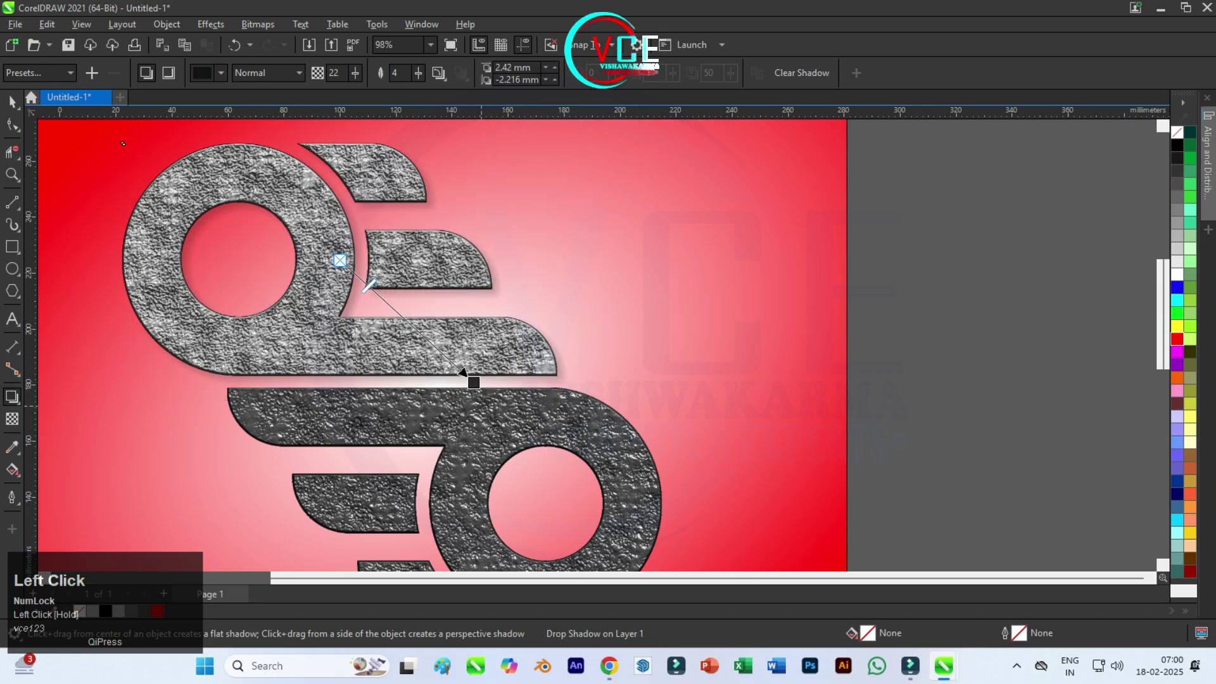
pyautogui.scroll(3, 463, 372)
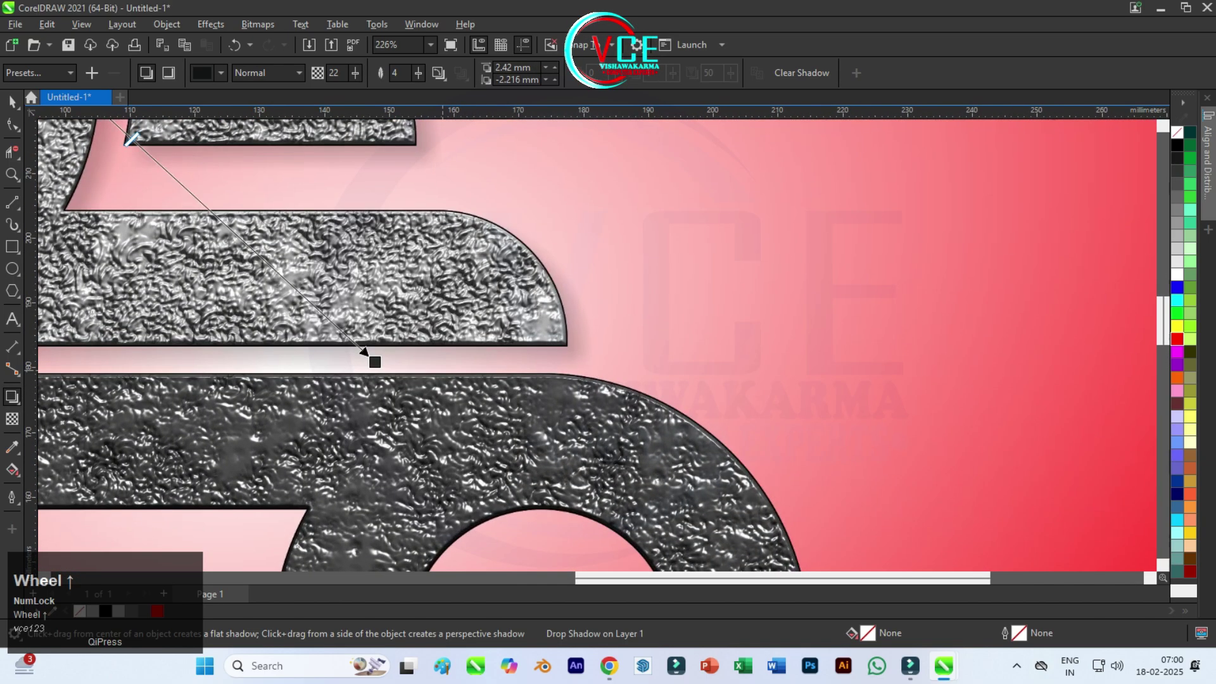
pyautogui.moveTo(364, 351); pyautogui.dragTo(376, 356)
pyautogui.moveTo(342, 73); pyautogui.dragTo(327, 73)
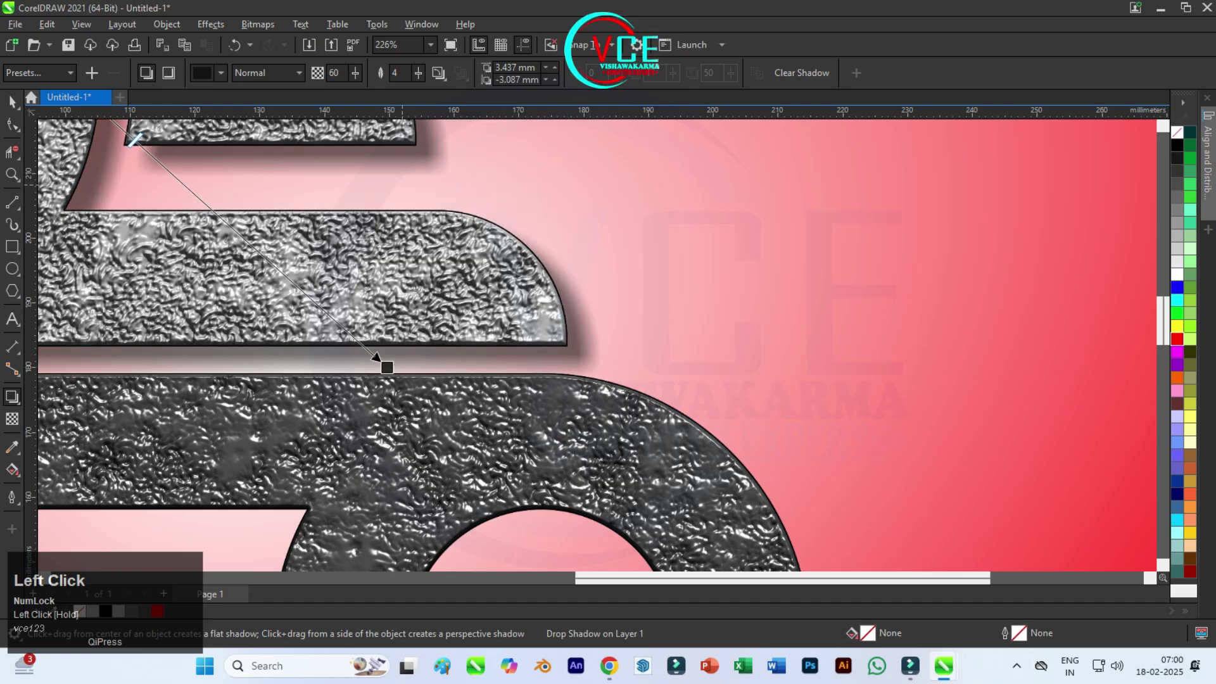
pyautogui.scroll(-3, 488, 295)
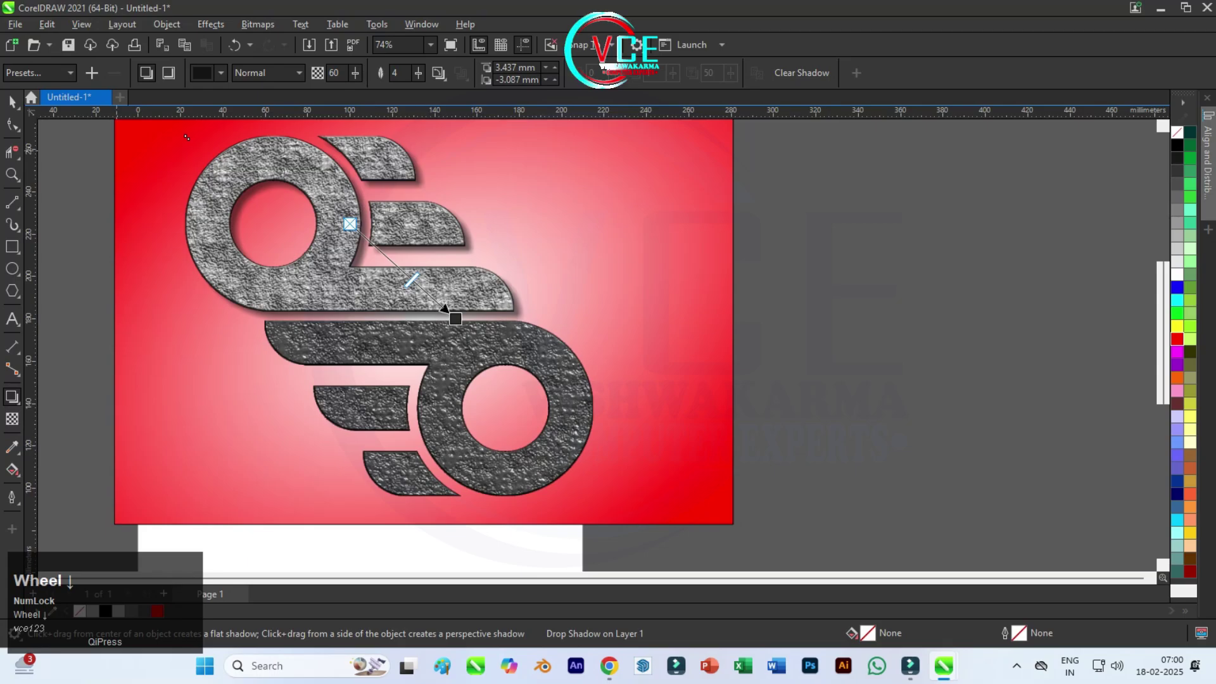
# Flatten the effects of the lower dark-grey logo shape into a bitmap
pyautogui.click(184, 134)
pyautogui.click(450, 362)
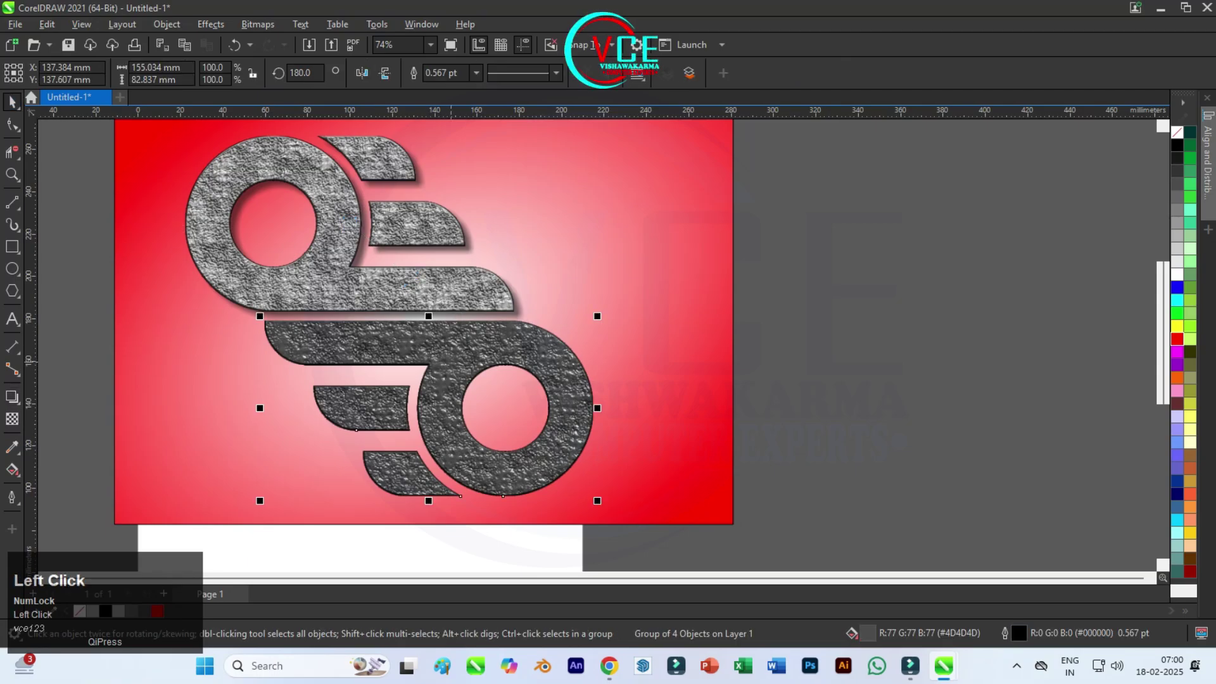
pyautogui.click(210, 24)
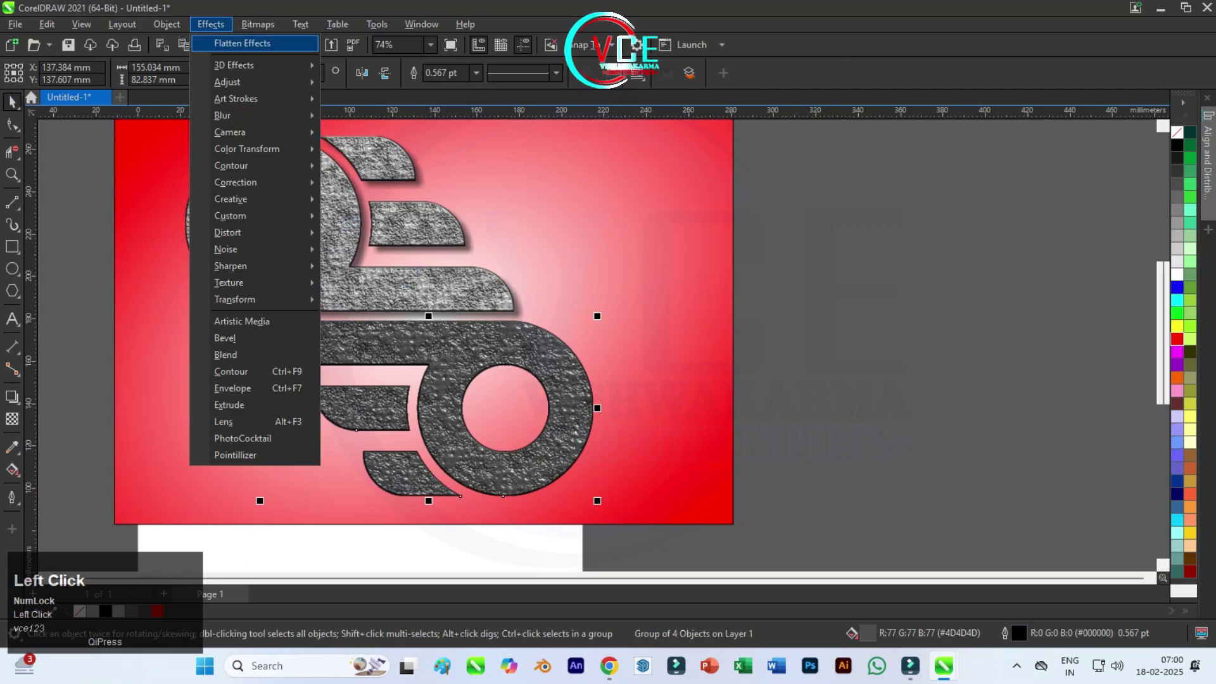
pyautogui.click(228, 44)
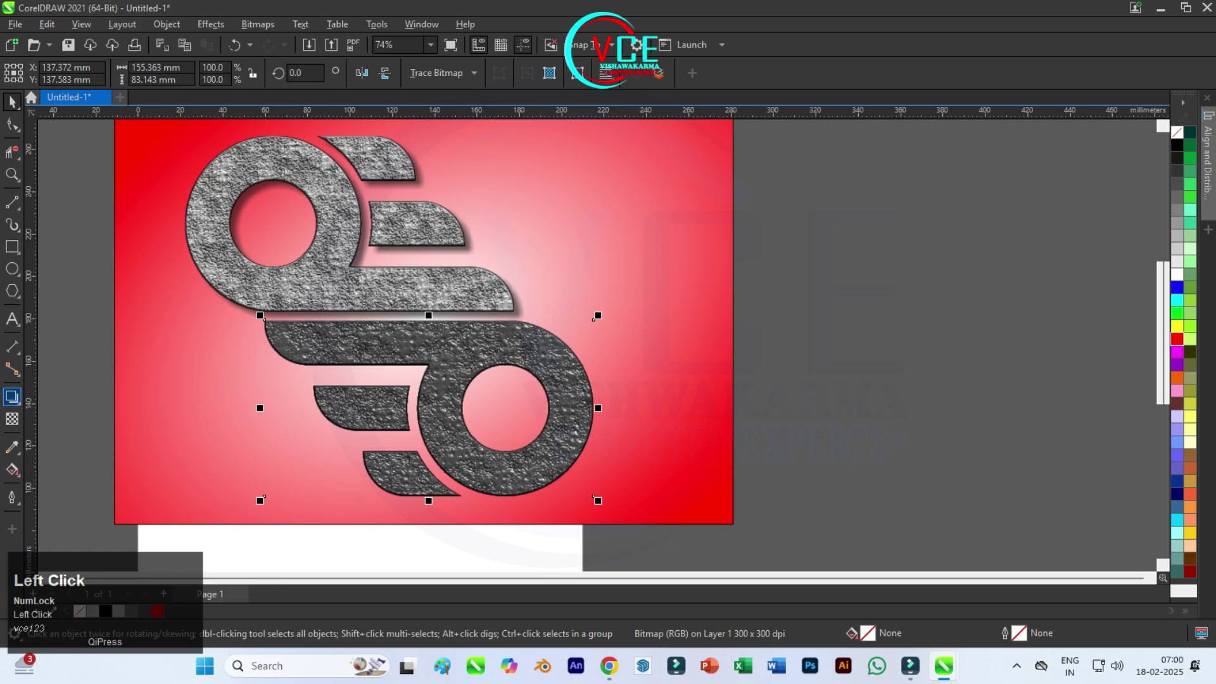
# Apply the Flat Bottom Right drop shadow preset to the lower logo shape
pyautogui.click(48, 396)
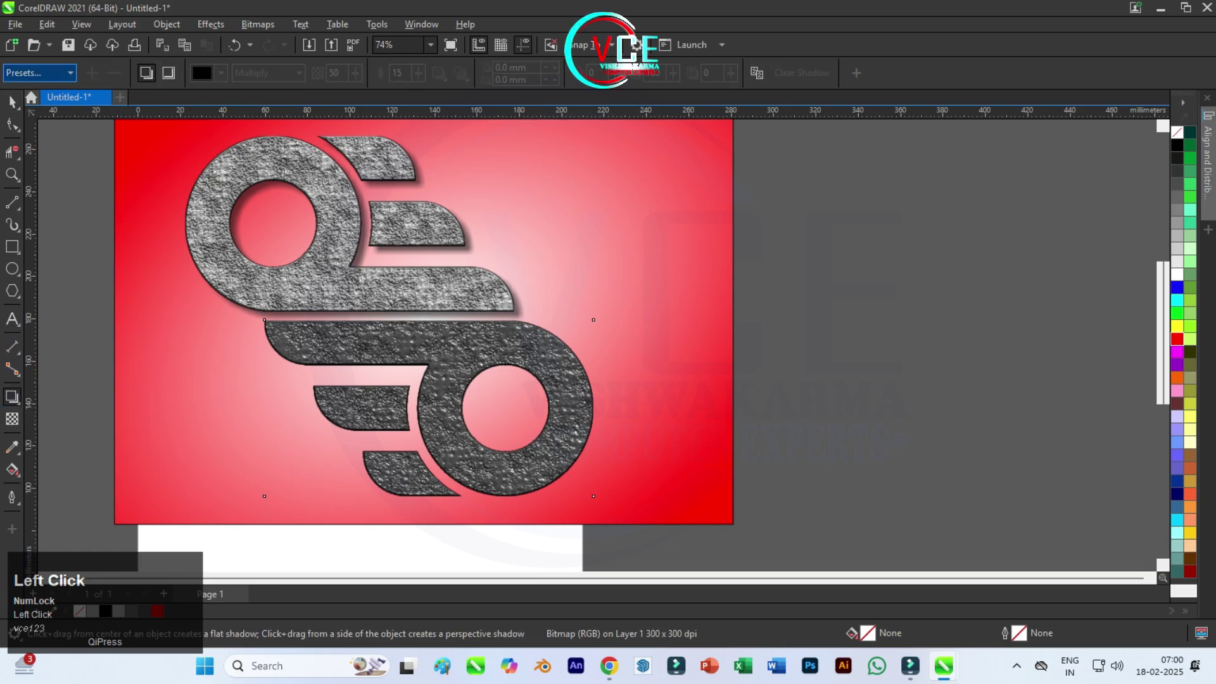
pyautogui.click(38, 73)
pyautogui.click(42, 104)
pyautogui.scroll(1, 555, 387)
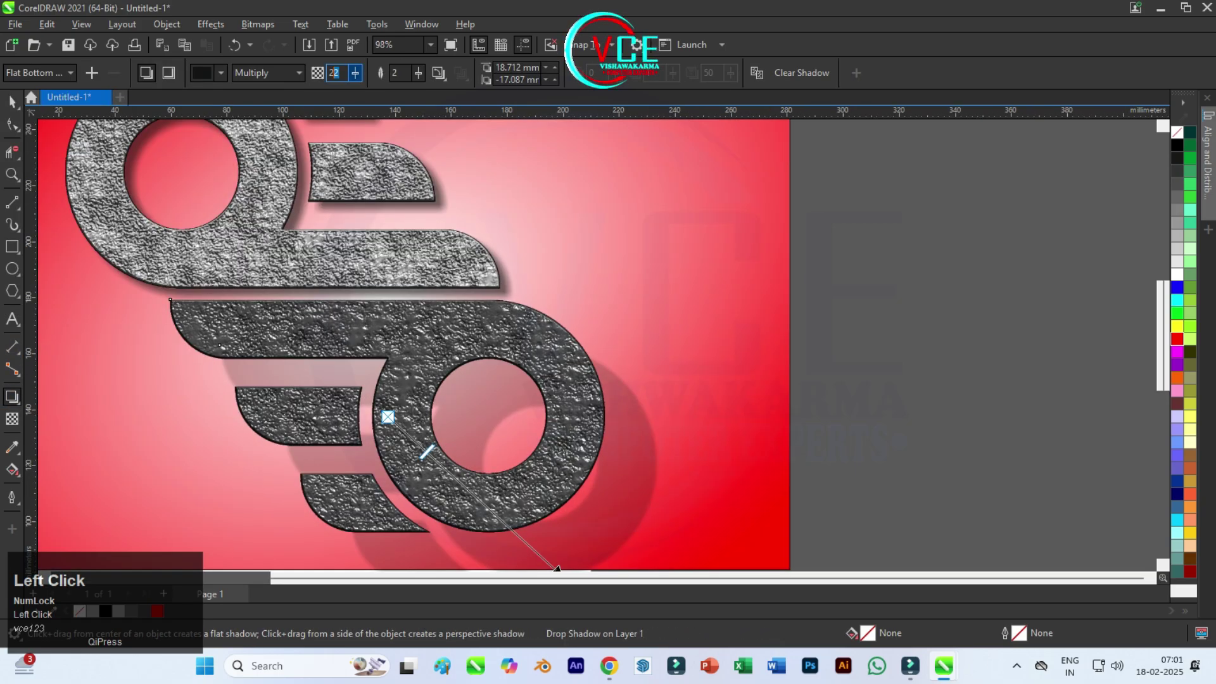
# Set the lower shape's shadow opacity to 60 and its feathering to 4
pyautogui.moveTo(427, 451); pyautogui.dragTo(558, 569)
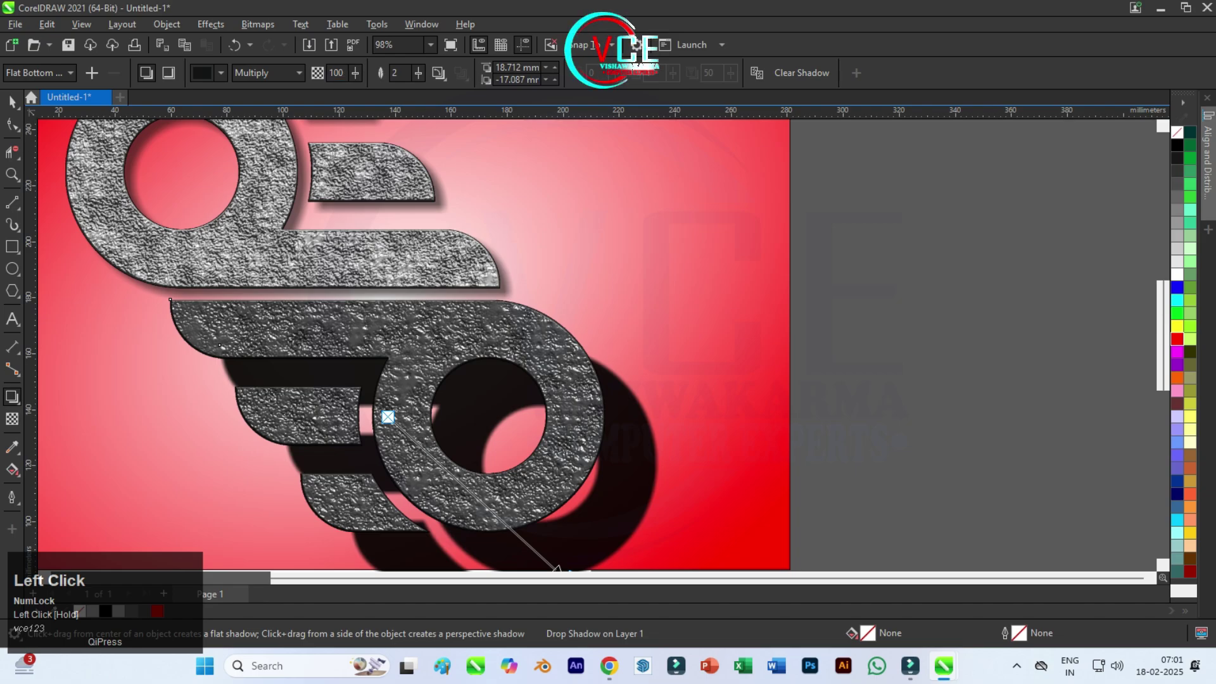
pyautogui.click(336, 73)
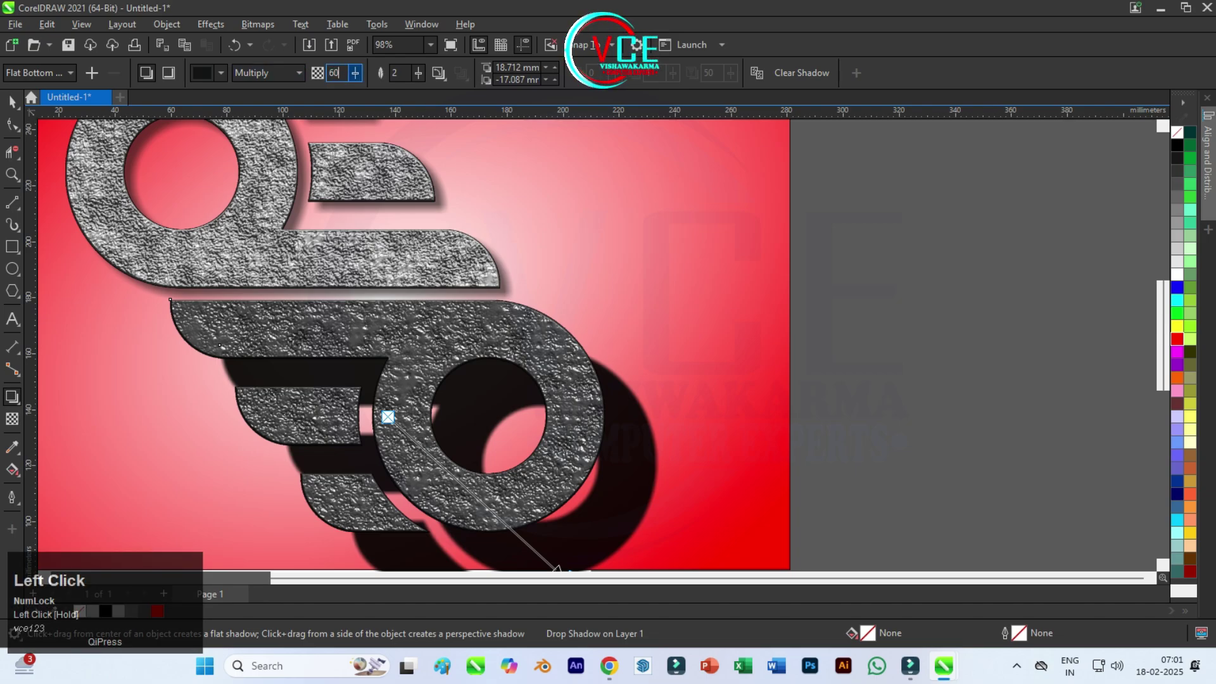
pyautogui.press('Return')
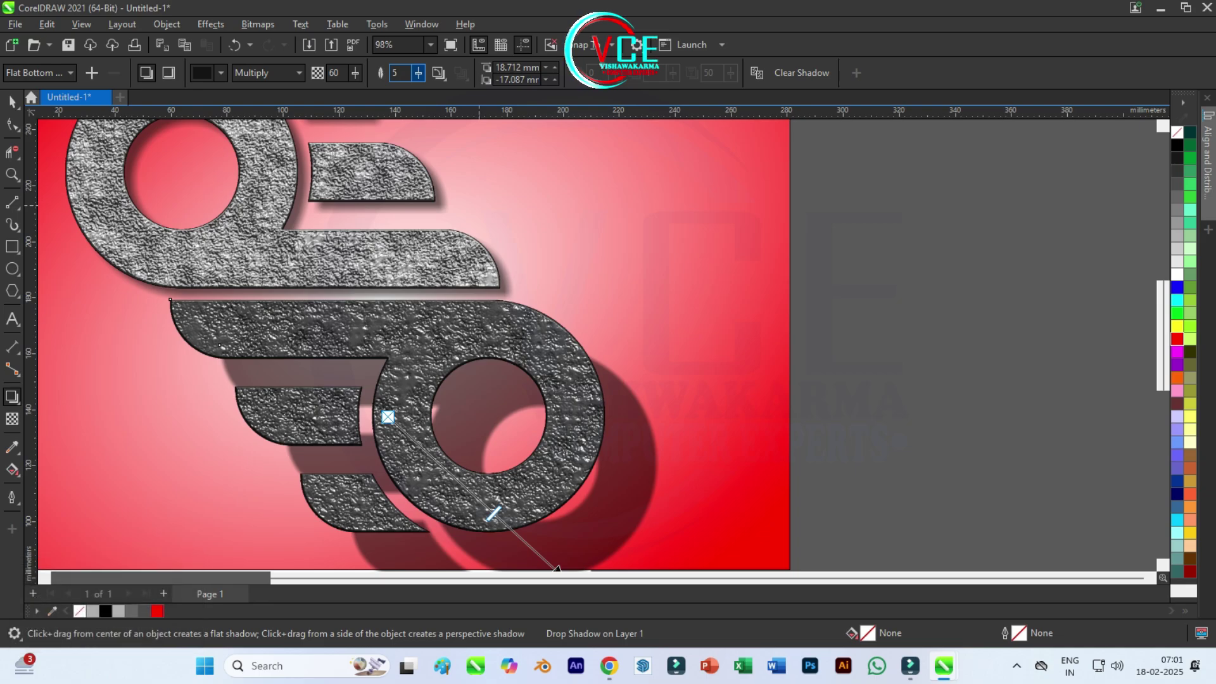
pyautogui.press('BackSpace')
pyautogui.write('4')
pyautogui.scroll(-2, 557, 568)
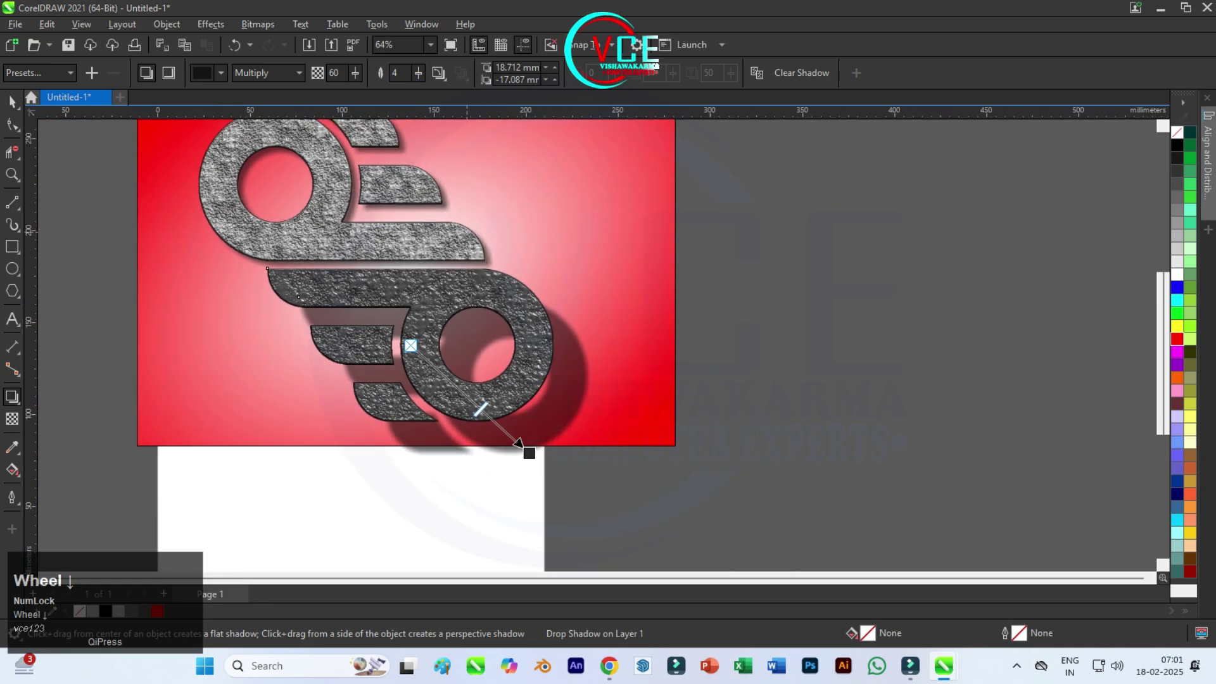
# Pull the lower shape's shadow in to an offset of about 5 mm right and 2.5 mm down
pyautogui.moveTo(529, 453); pyautogui.dragTo(410, 346)
pyautogui.scroll(2, 542, 351)
pyautogui.scroll(2, 538, 336)
pyautogui.moveTo(572, 334); pyautogui.dragTo(580, 438)
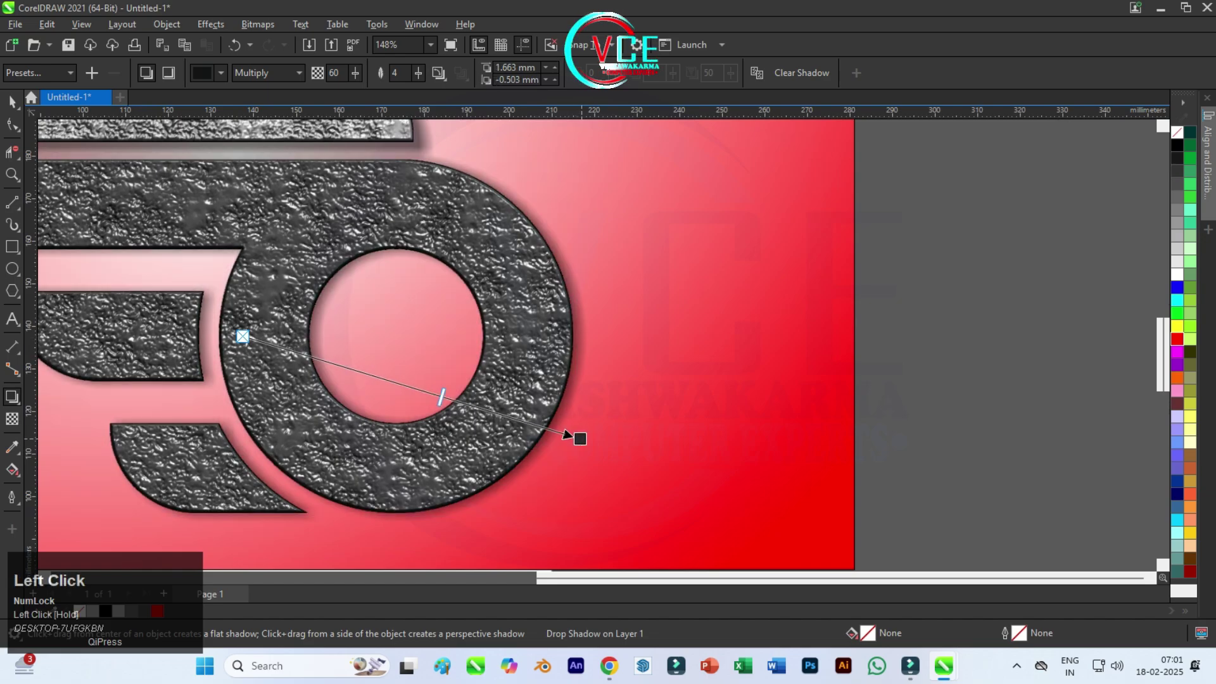
pyautogui.scroll(-3, 566, 292)
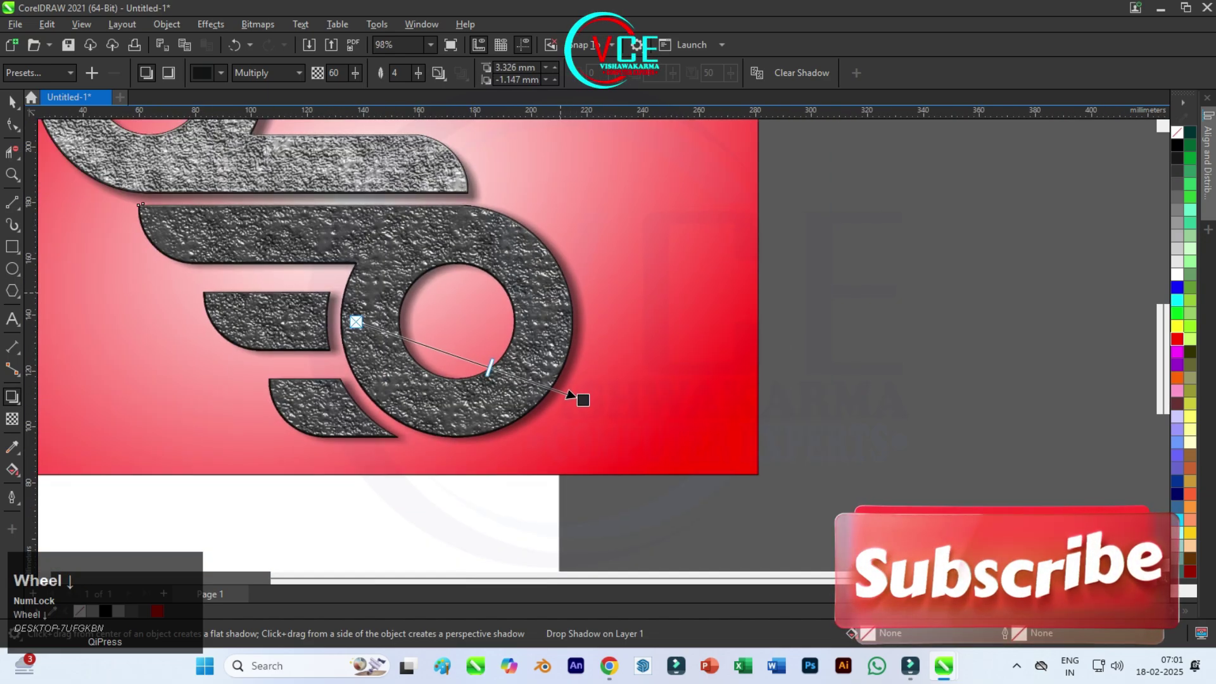
pyautogui.moveTo(578, 385); pyautogui.dragTo(578, 418)
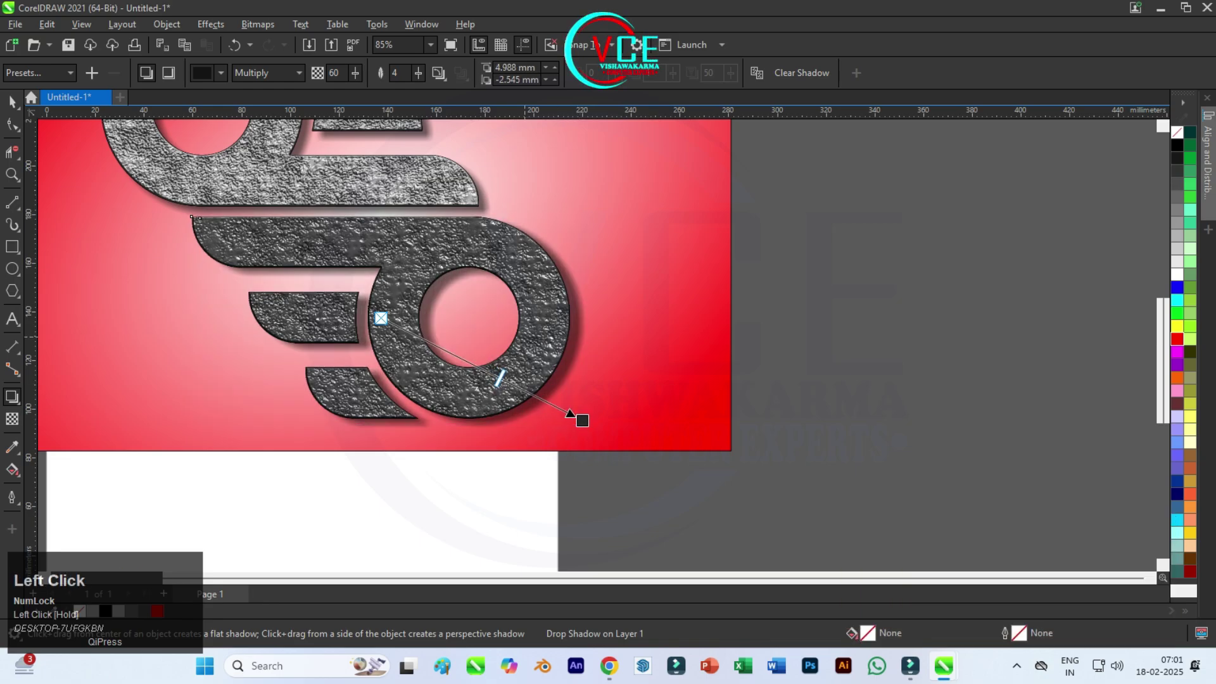
pyautogui.scroll(-1, 578, 418)
pyautogui.scroll(-1, 469, 386)
pyautogui.scroll(1, 444, 266)
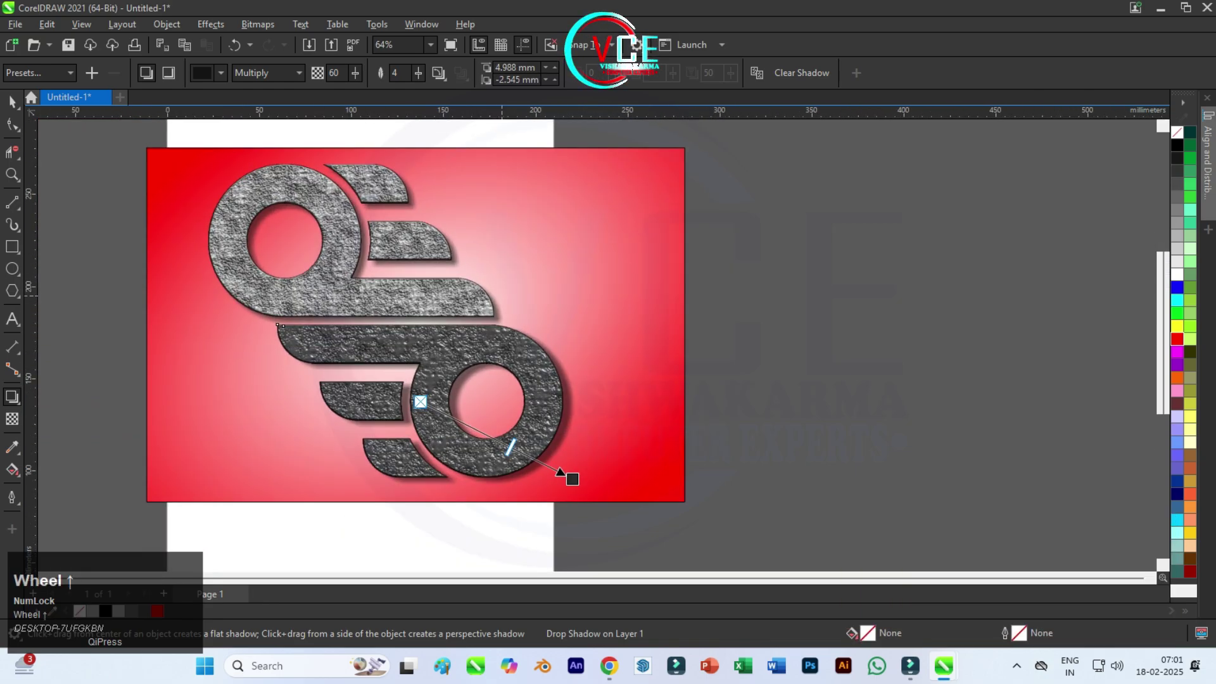
pyautogui.scroll(1, 250, 226)
pyautogui.click(12, 102)
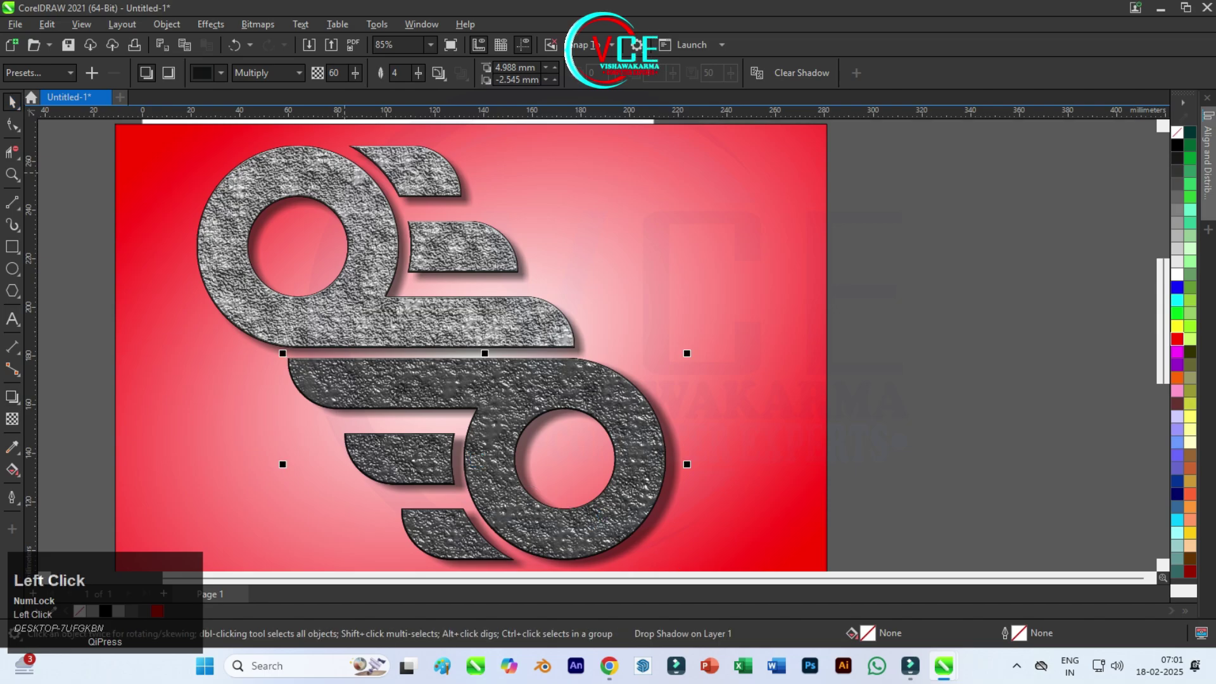
pyautogui.scroll(-1, 346, 171)
pyautogui.click(590, 192)
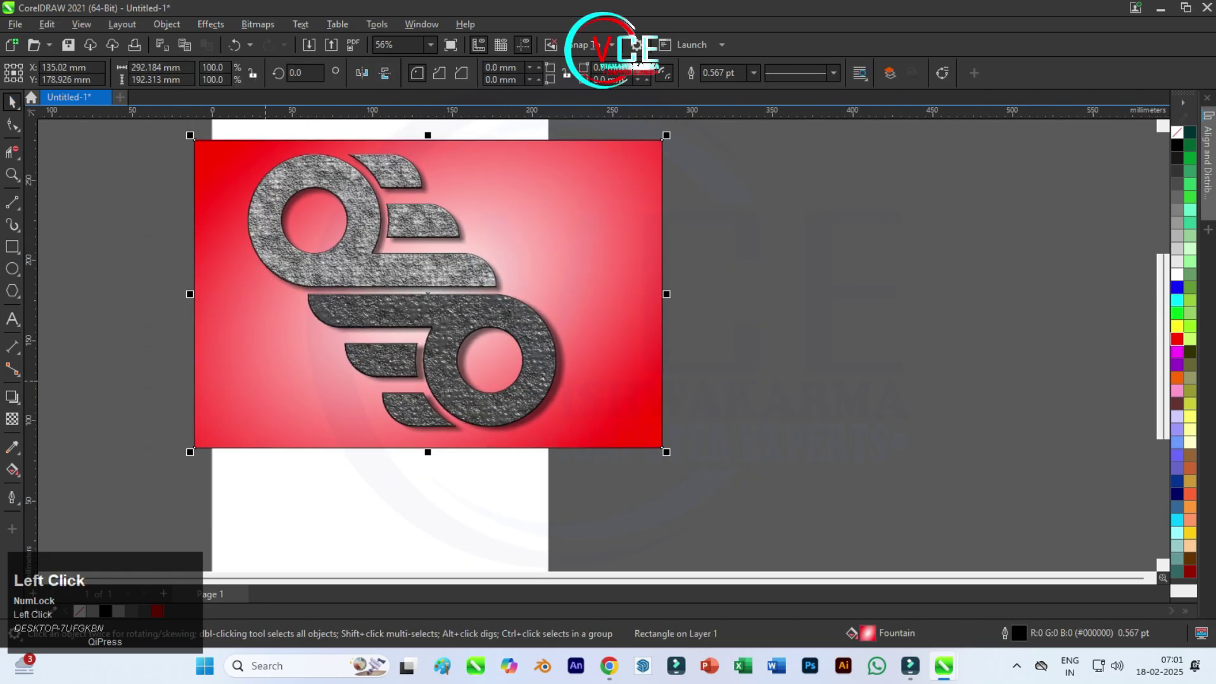
pyautogui.click(12, 419)
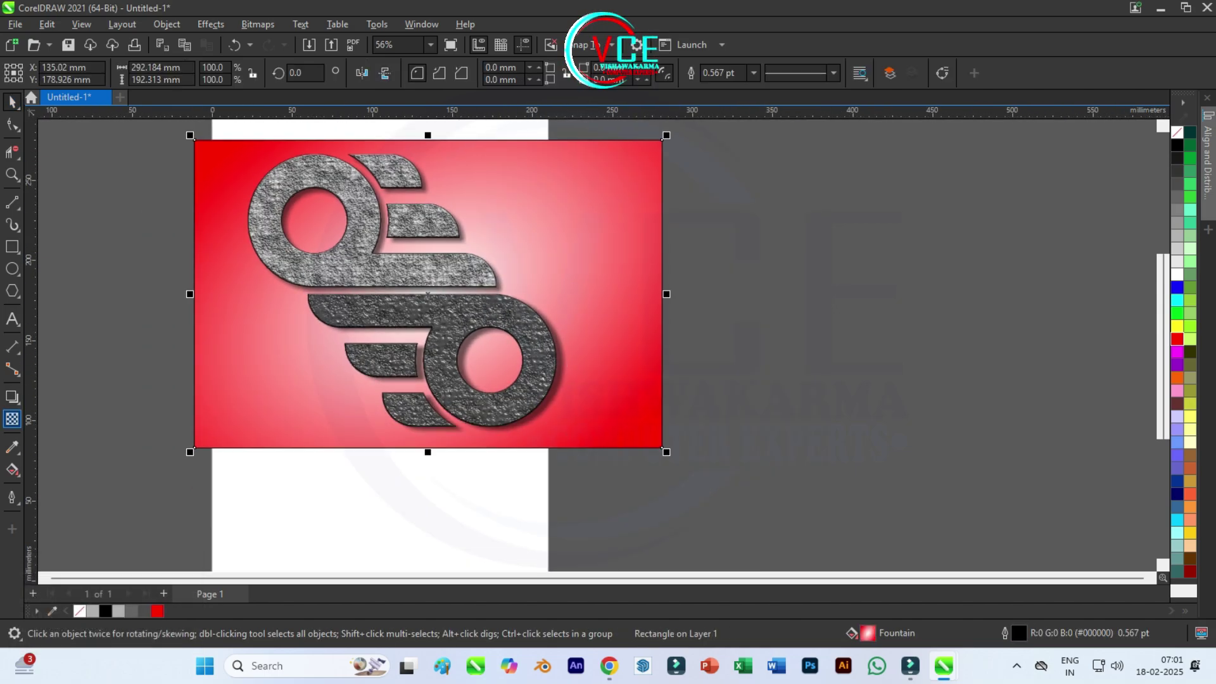
pyautogui.click(12, 396)
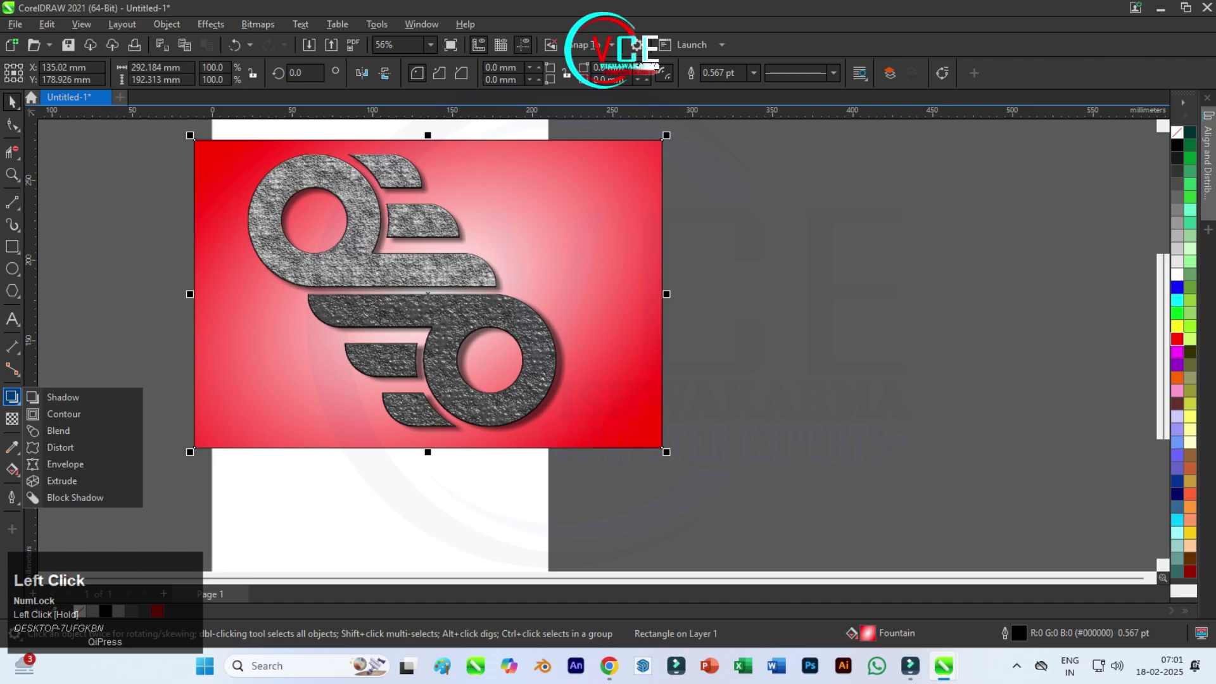
pyautogui.press('Escape')
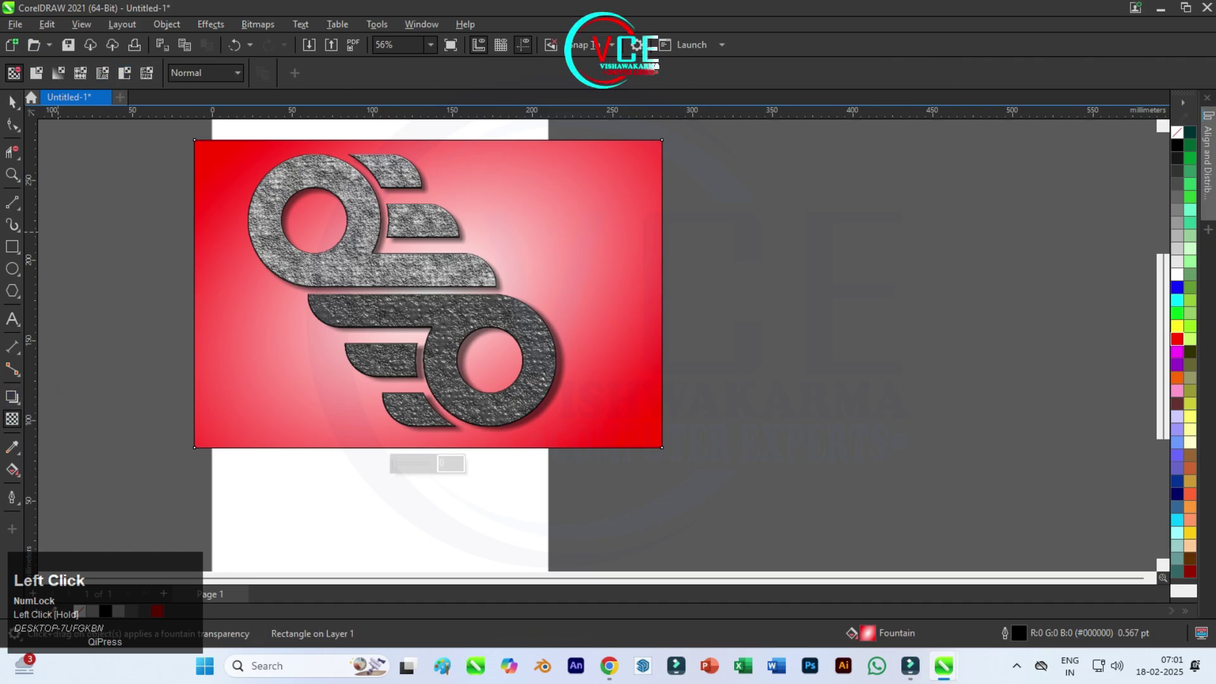
pyautogui.click(11, 420)
pyautogui.moveTo(11, 469)
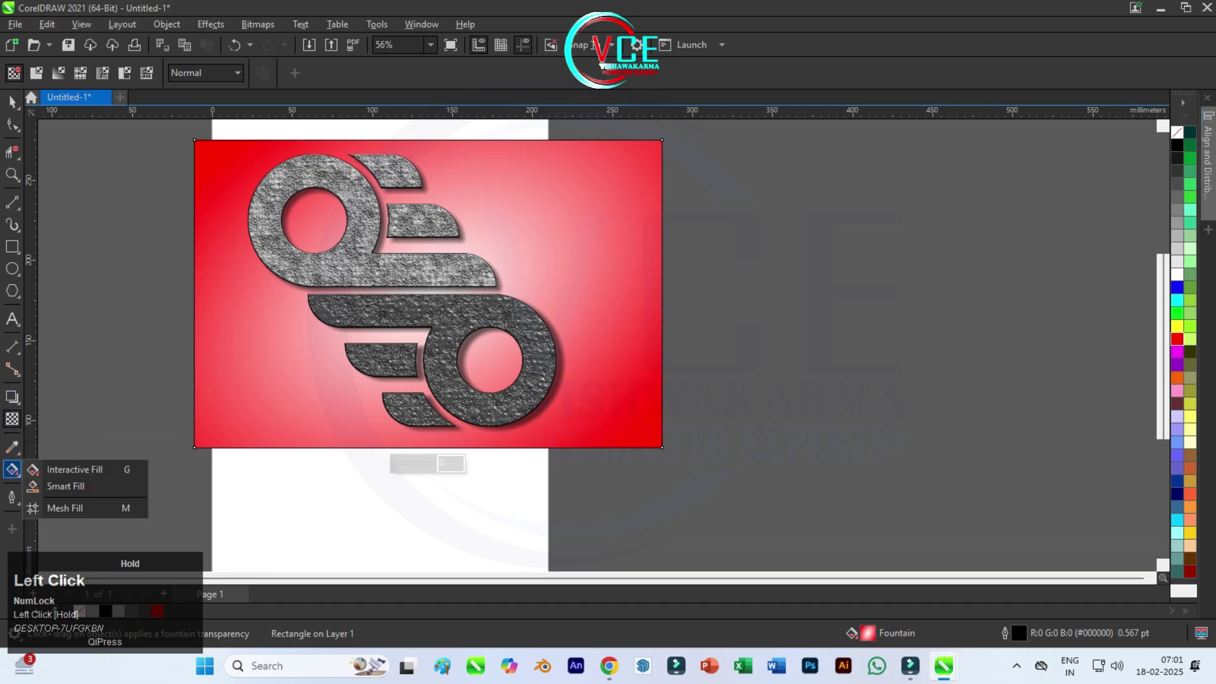
pyautogui.click(70, 469)
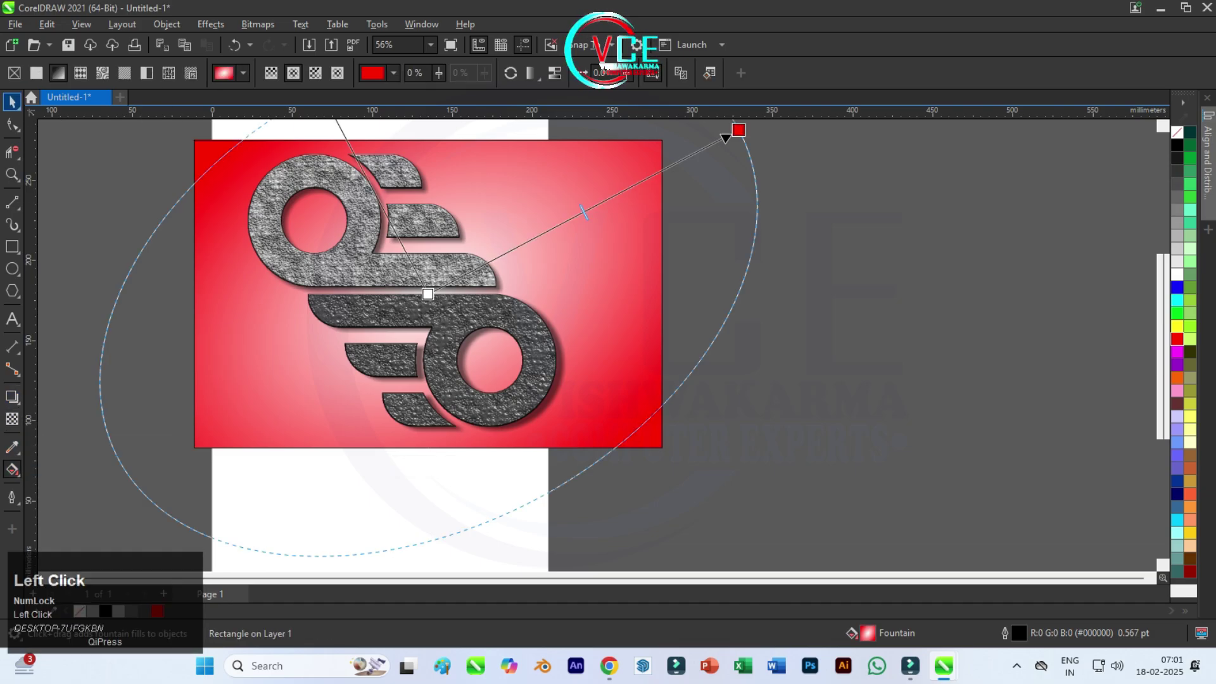
pyautogui.click(11, 102)
# Move the red gradient rectangle off the page, to the right of the logo, and place a duplicate overlapping its lower left
pyautogui.scroll(-3, 353, 222)
pyautogui.scroll(2, 506, 244)
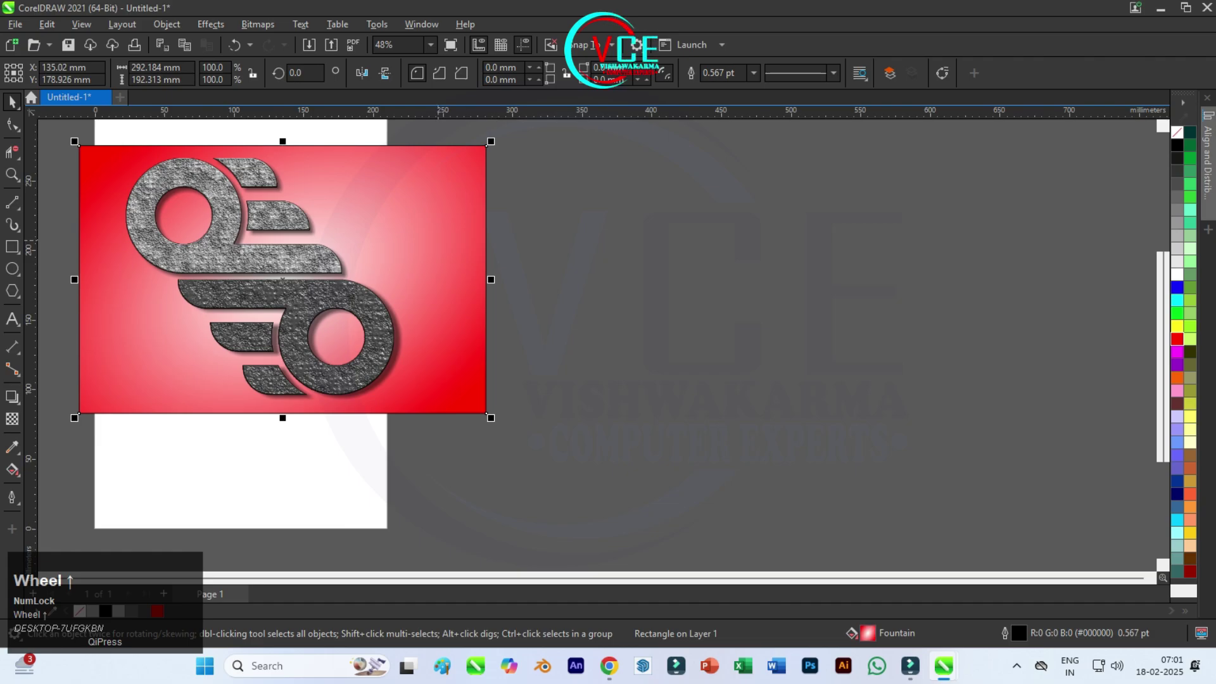
pyautogui.moveTo(283, 279); pyautogui.dragTo(740, 332)
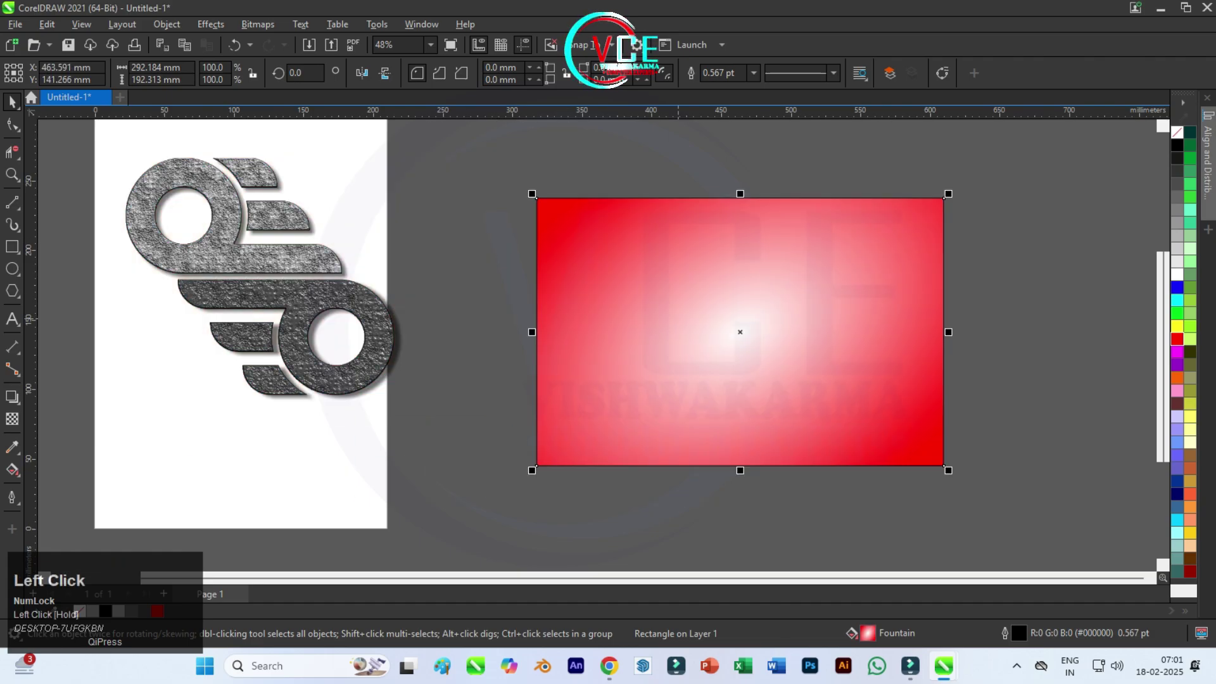
pyautogui.moveTo(943, 465); pyautogui.dragTo(869, 553)
pyautogui.rightClick(869, 553)
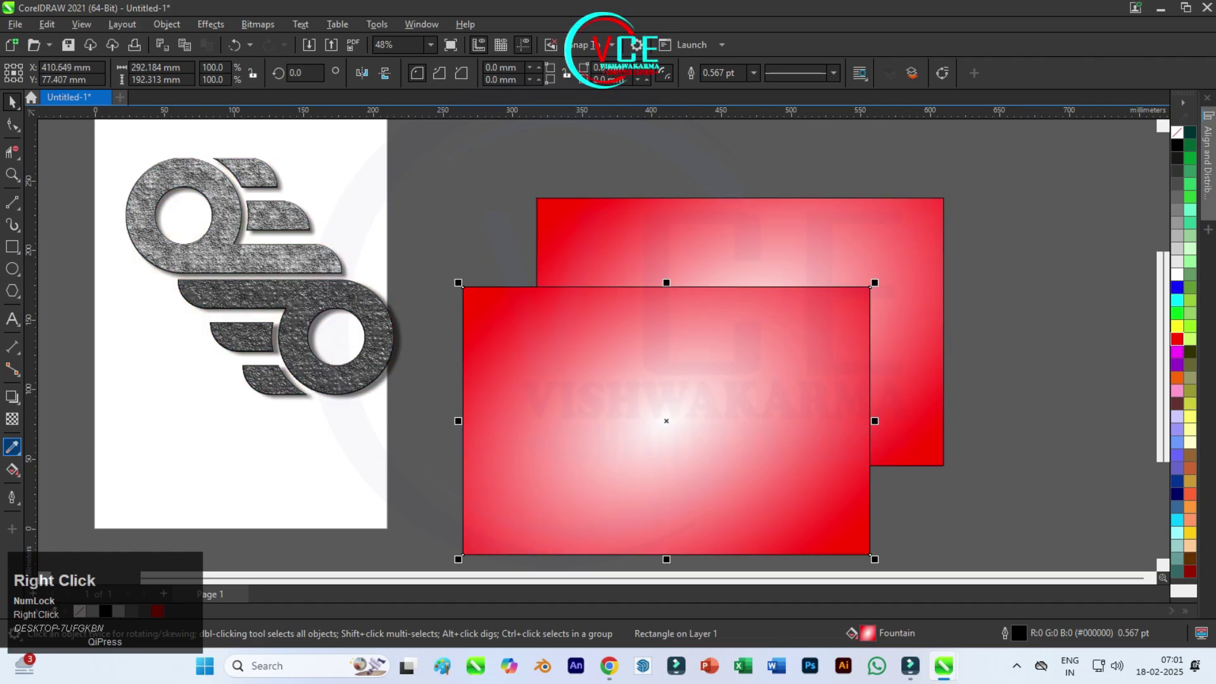
# Give the duplicate rectangle a PostScript fill, trying the Denim pattern and settling on DNA
pyautogui.click(13, 470)
pyautogui.click(50, 466)
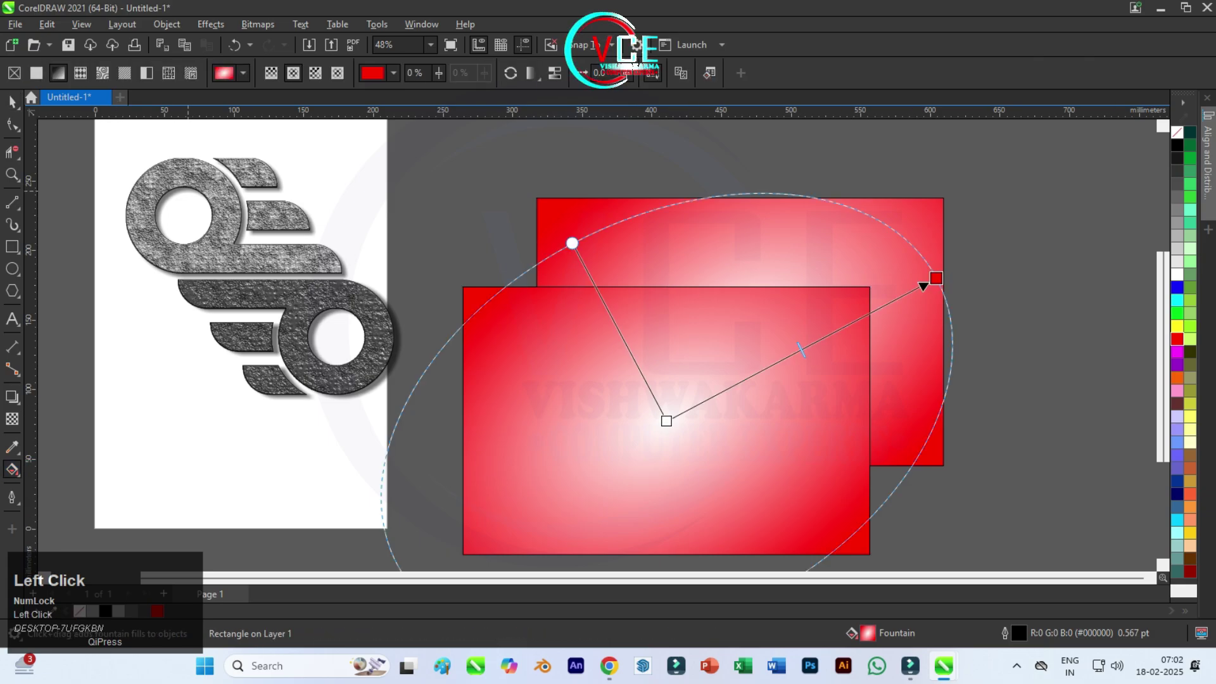
pyautogui.click(190, 73)
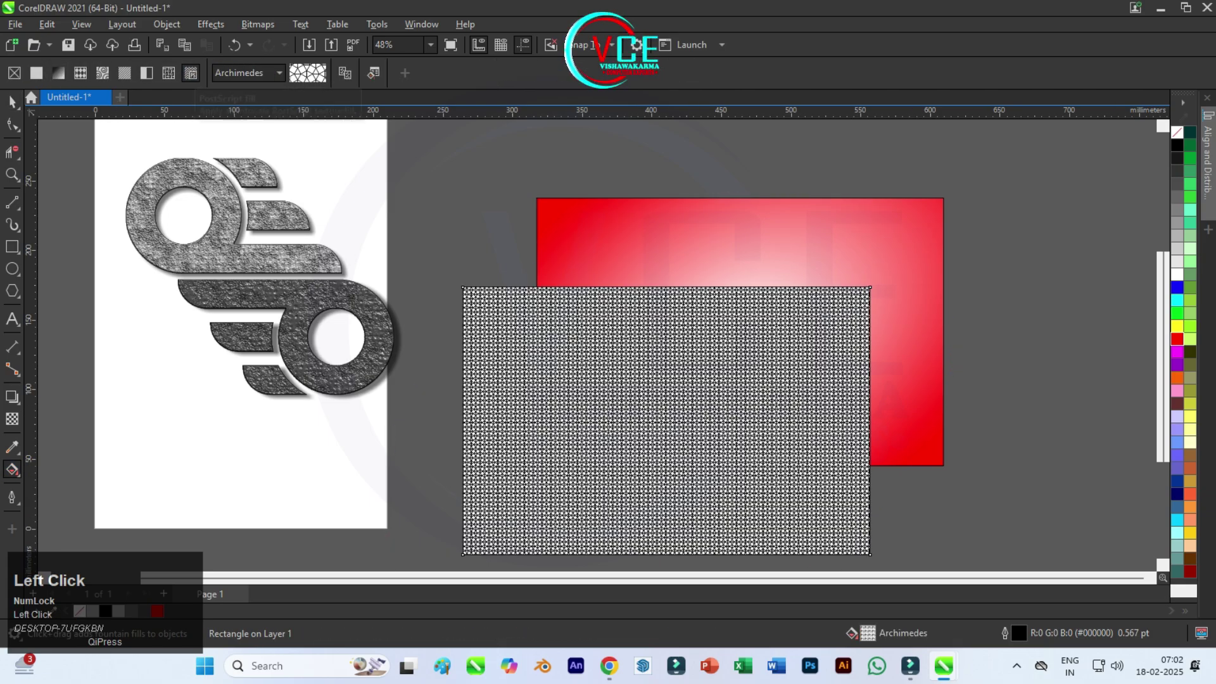
pyautogui.click(279, 72)
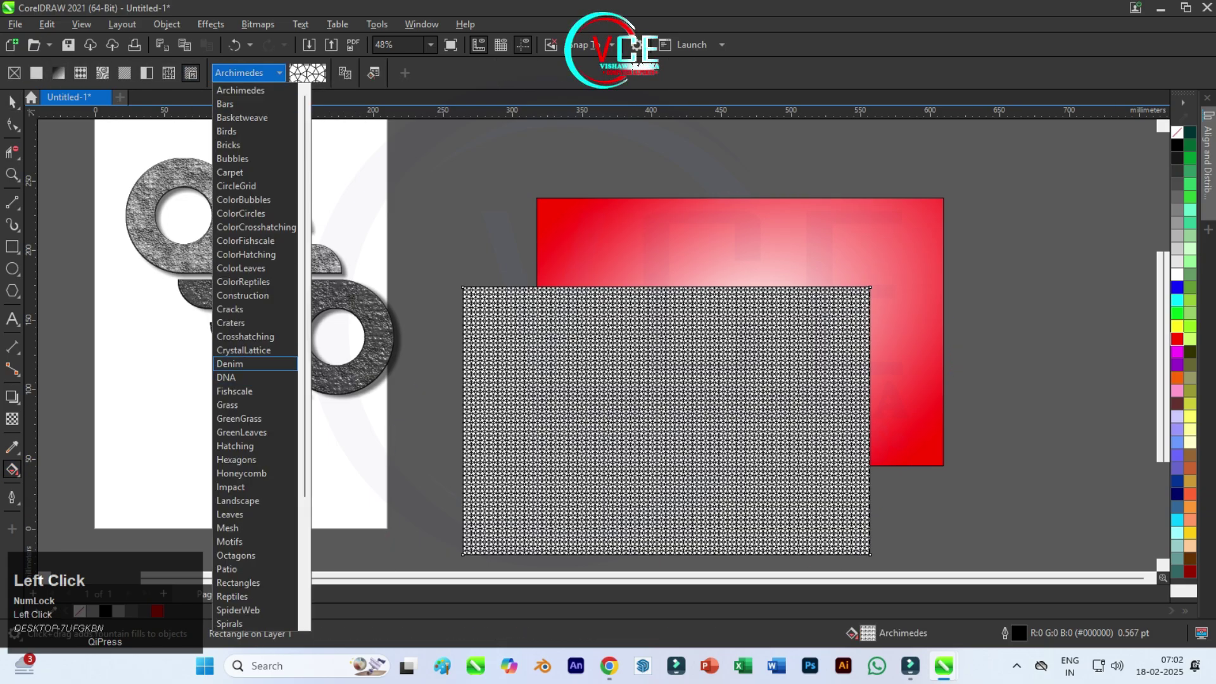
pyautogui.click(241, 363)
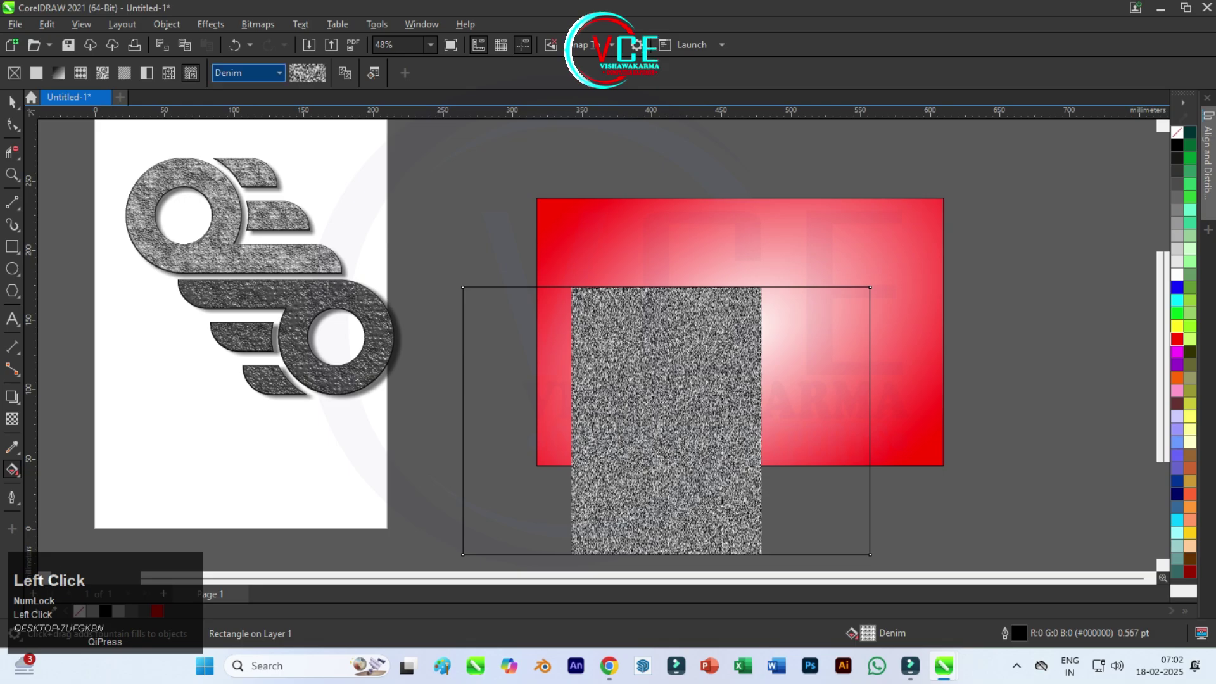
pyautogui.click(279, 73)
pyautogui.click(240, 378)
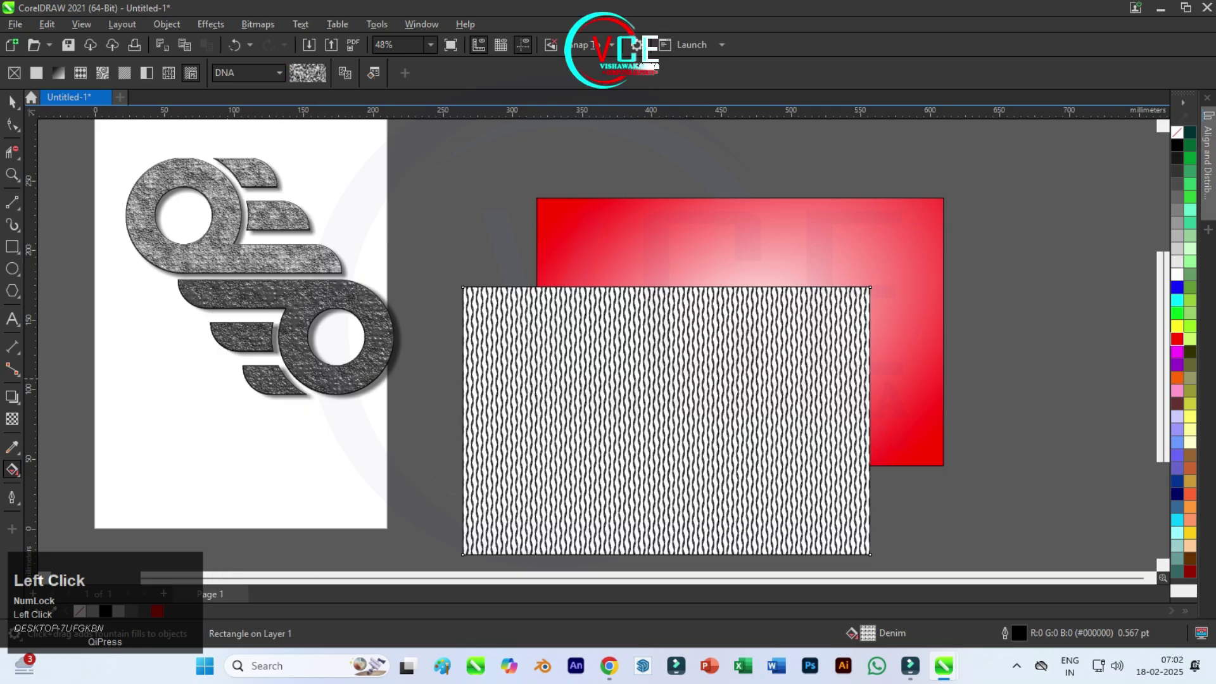
pyautogui.click(12, 101)
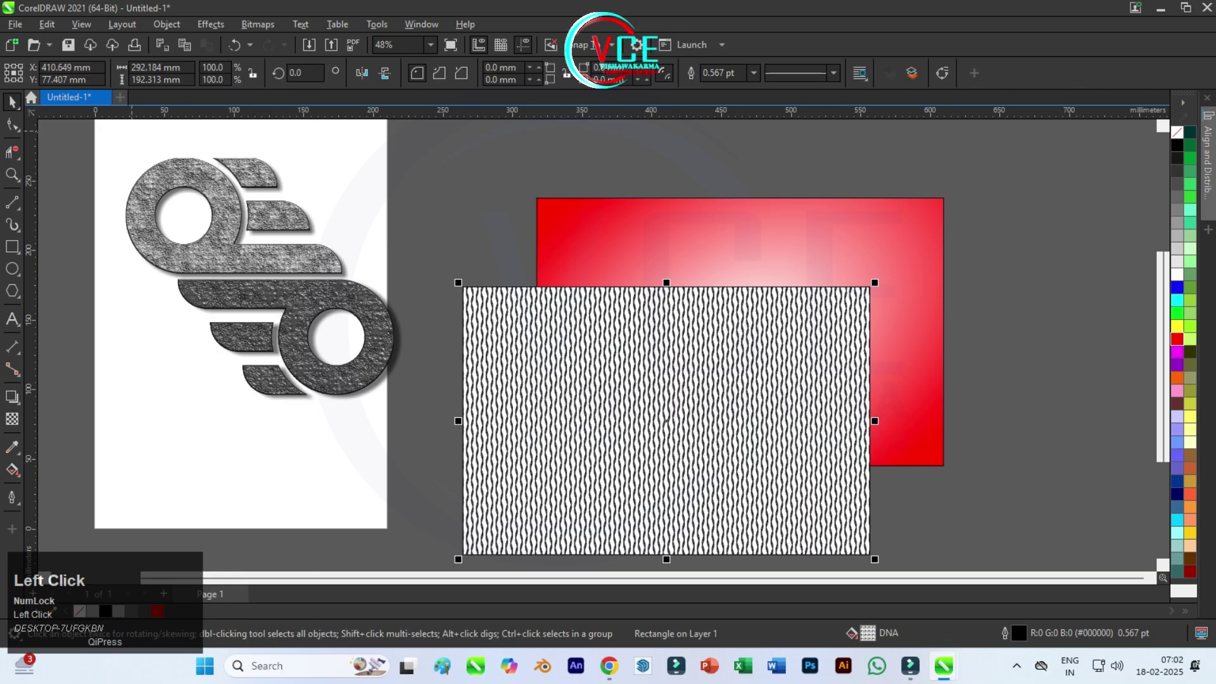
# Lay the DNA-patterned rectangle over the red gradient rectangle and give it a uniform transparency of 50
pyautogui.scroll(-2, 349, 121)
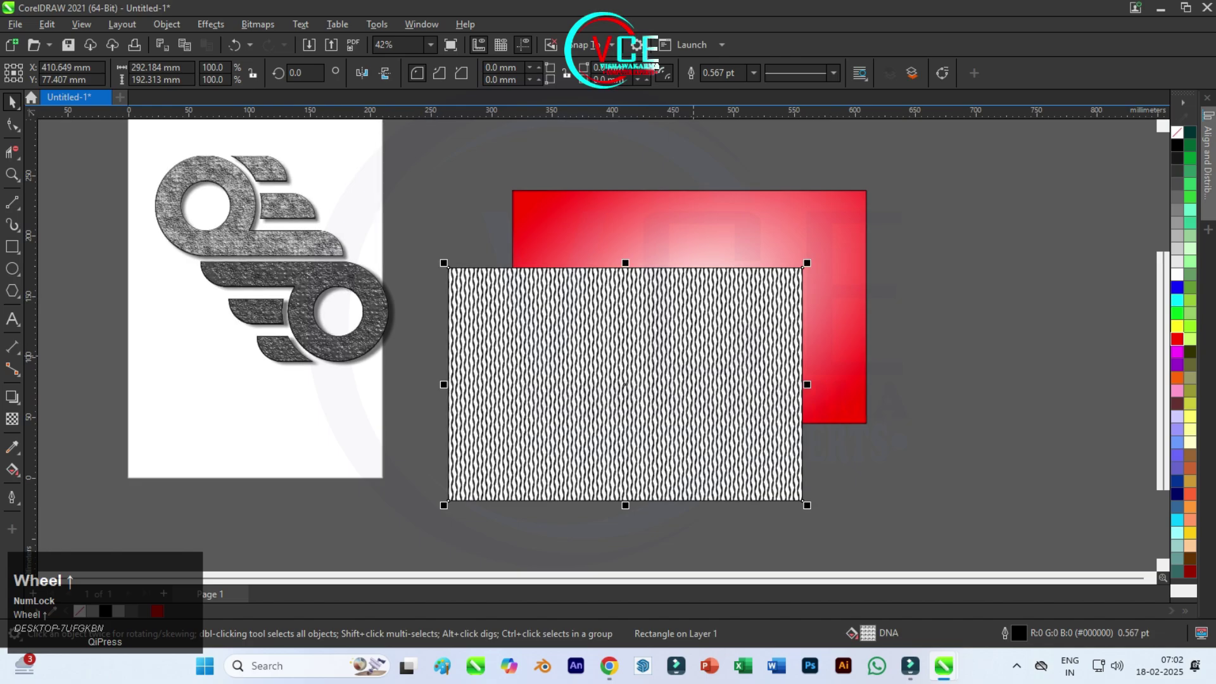
pyautogui.moveTo(626, 380); pyautogui.dragTo(684, 313)
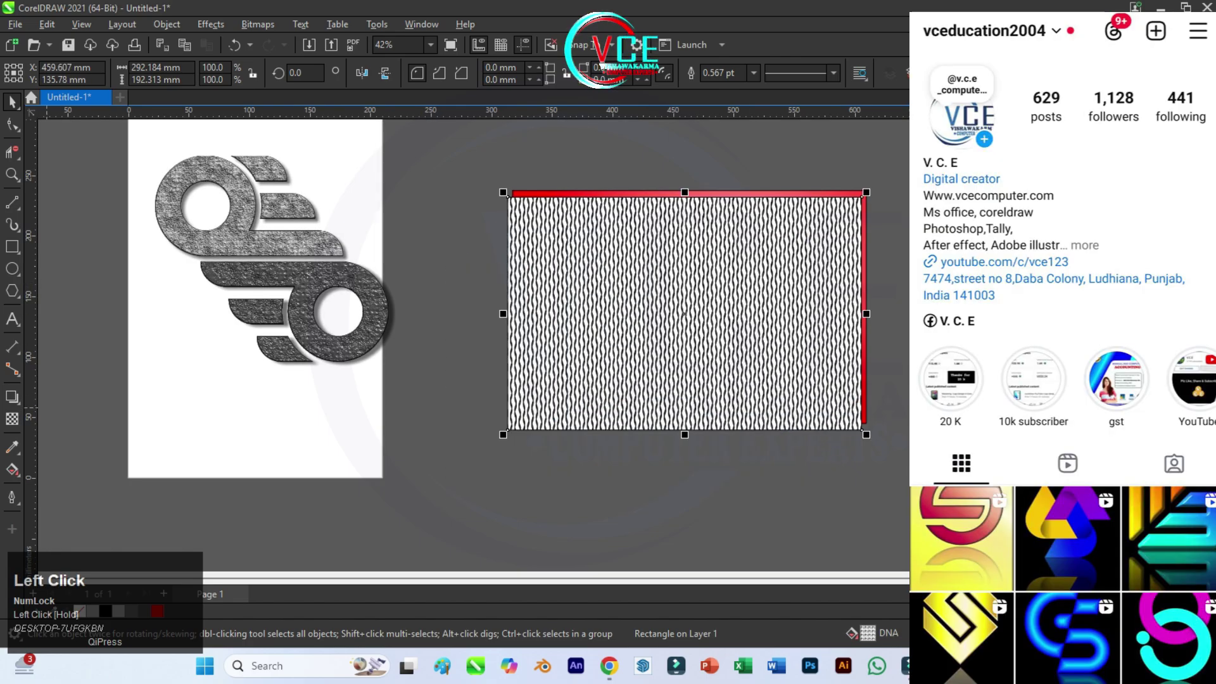
pyautogui.click(12, 418)
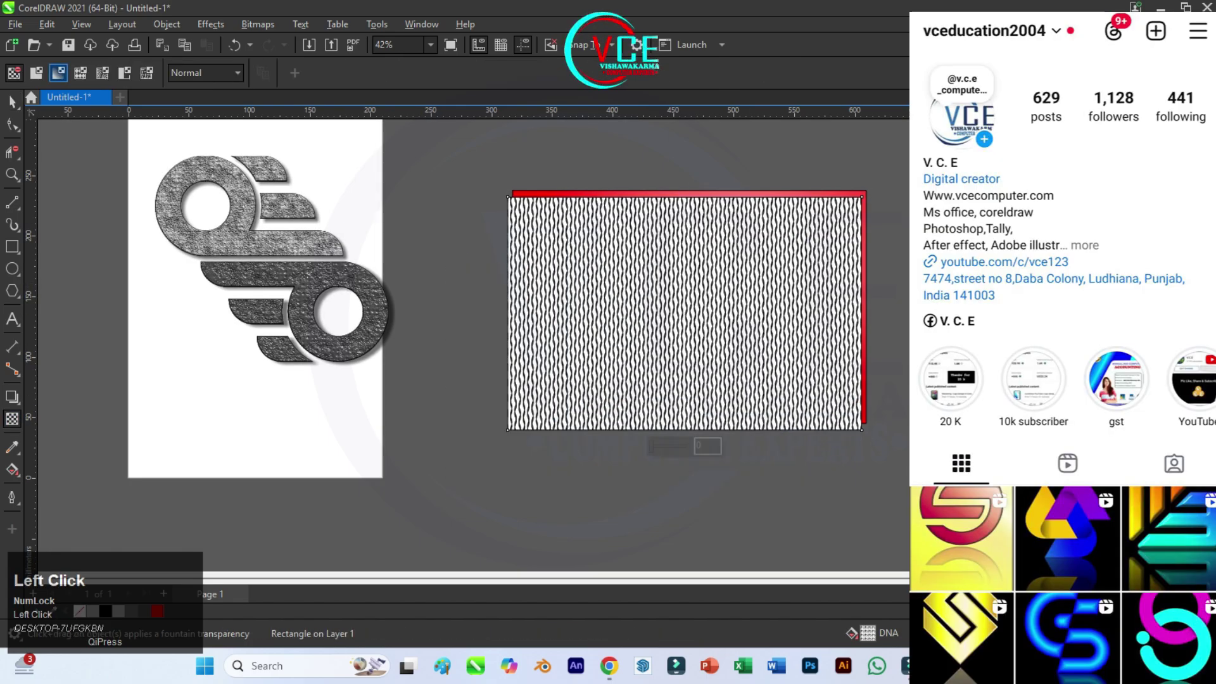
pyautogui.click(36, 73)
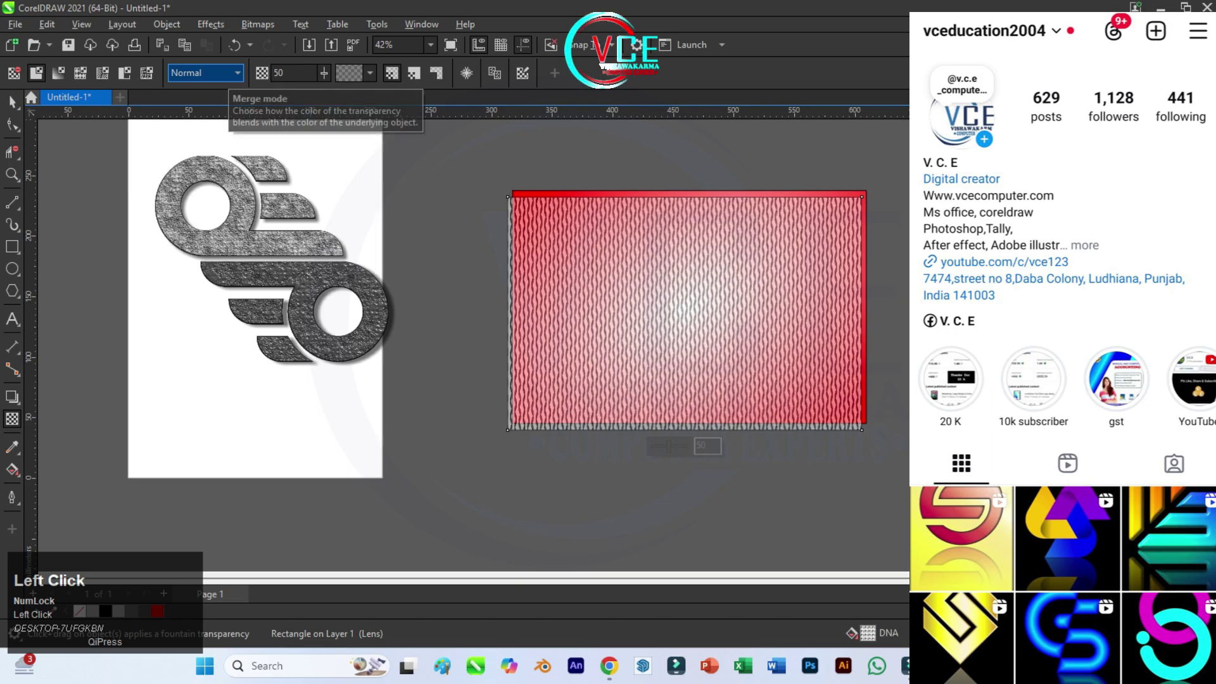
# Try the Add, Subtract and Overlay merge modes on the patterned rectangle's transparency
pyautogui.click(234, 72)
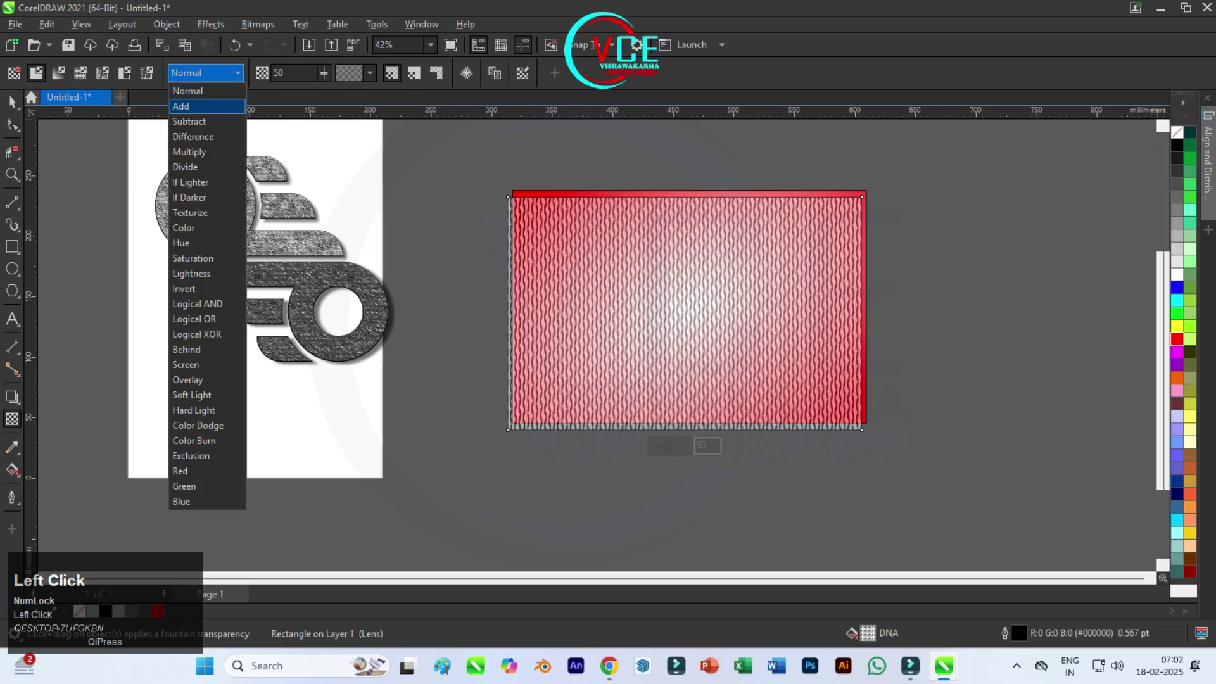
pyautogui.click(190, 106)
pyautogui.click(238, 73)
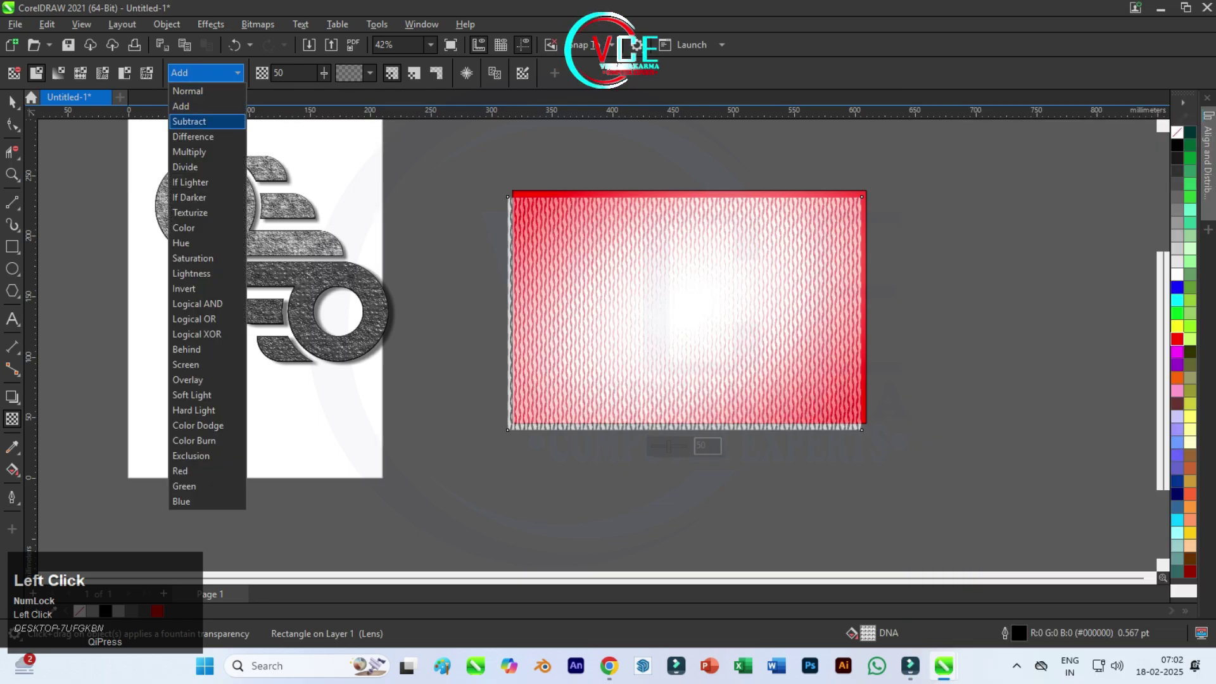
pyautogui.click(190, 121)
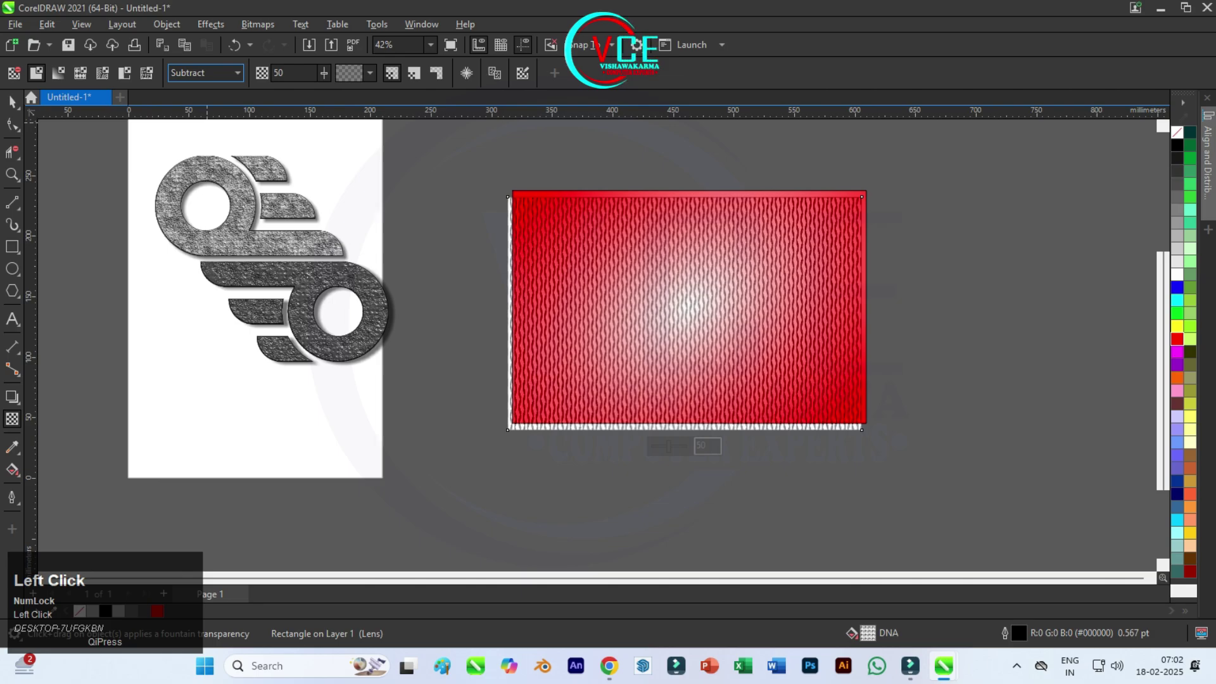
pyautogui.click(237, 72)
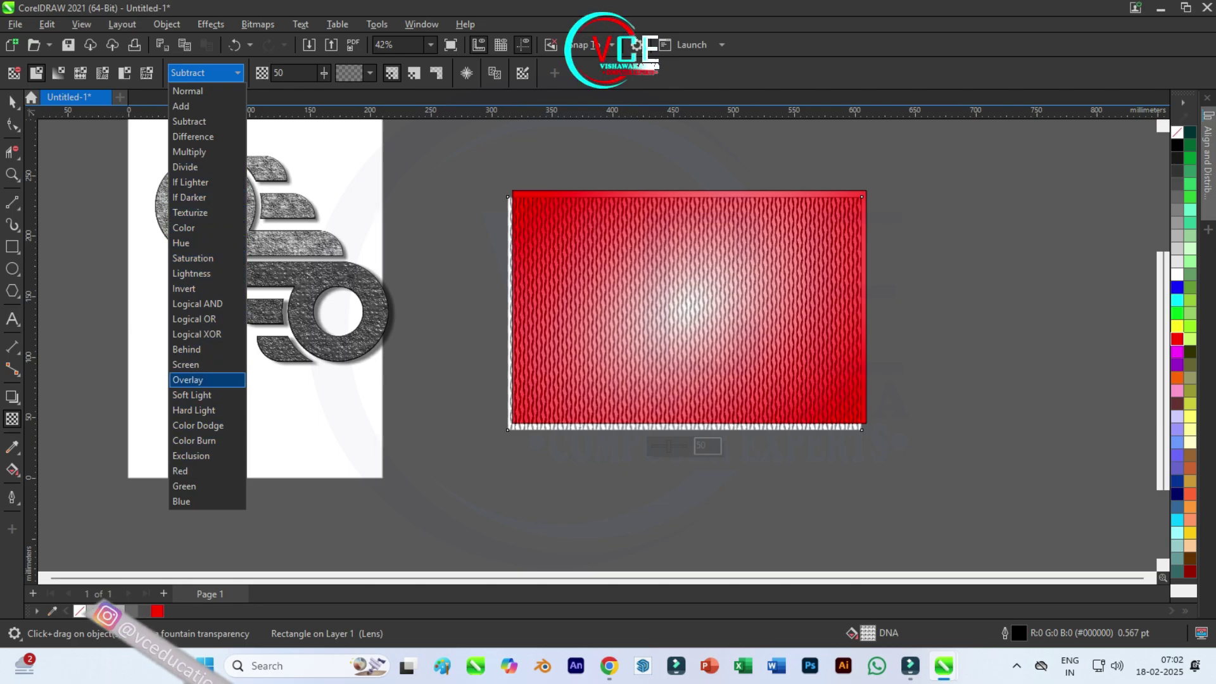
pyautogui.click(190, 380)
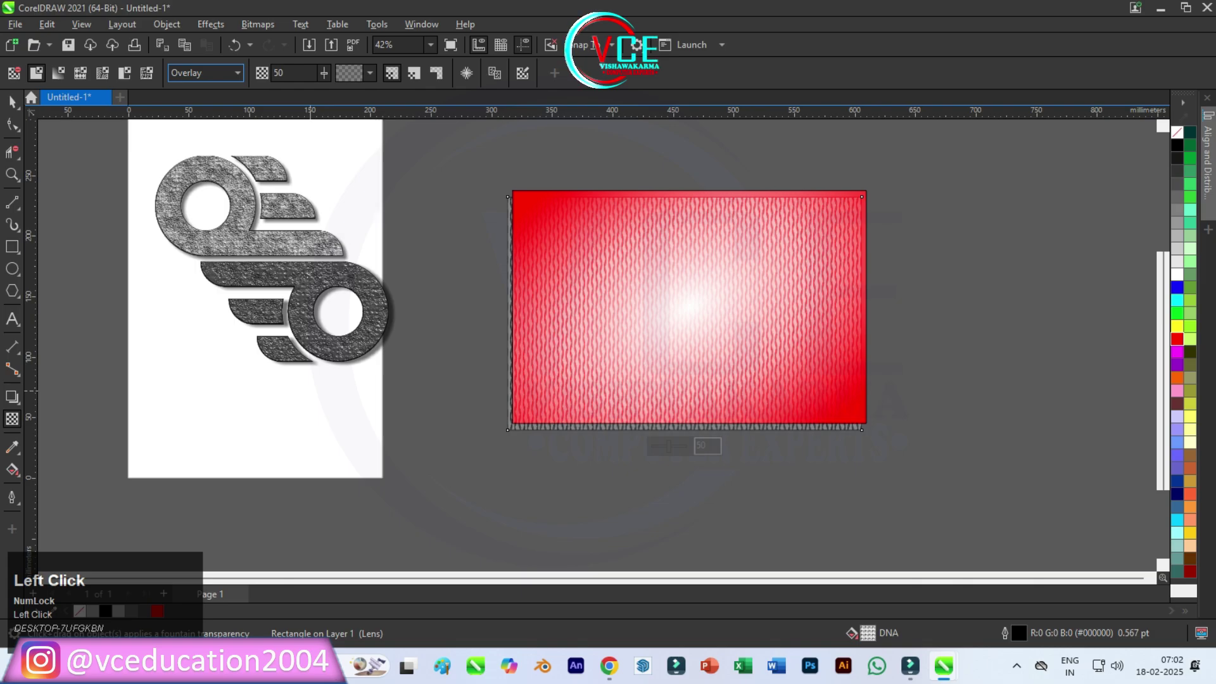
# Set the merge mode of the patterned rectangle's transparency to Screen
pyautogui.click(206, 72)
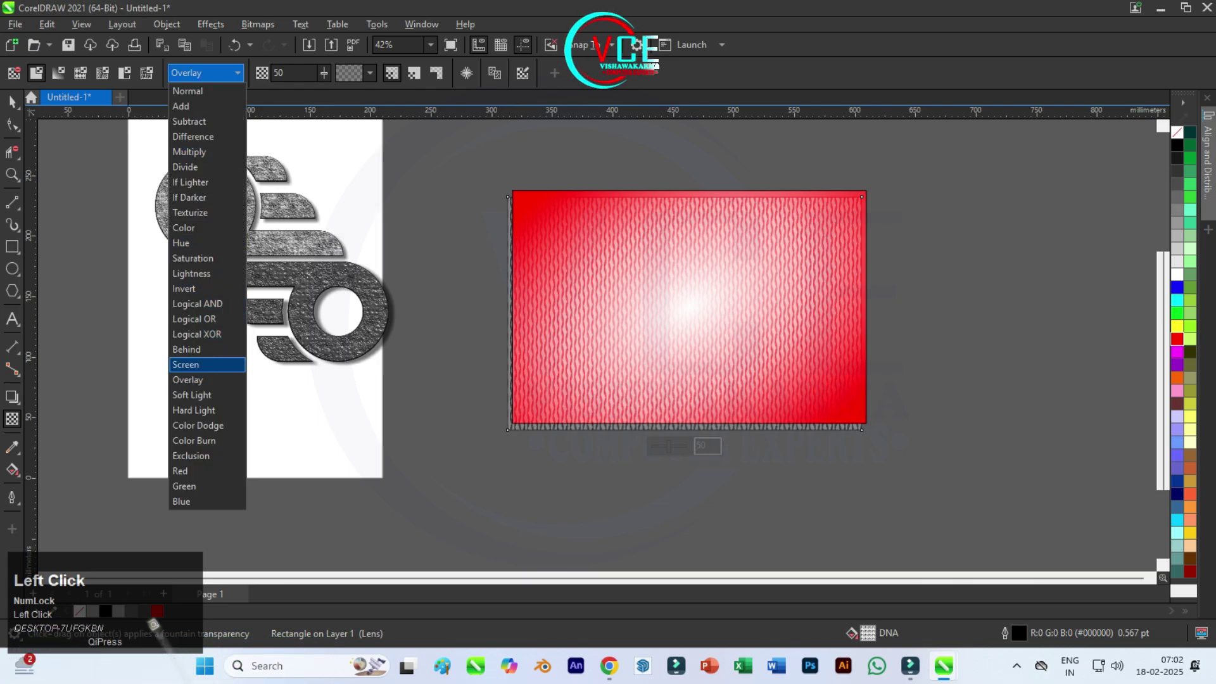
pyautogui.click(190, 365)
pyautogui.click(12, 102)
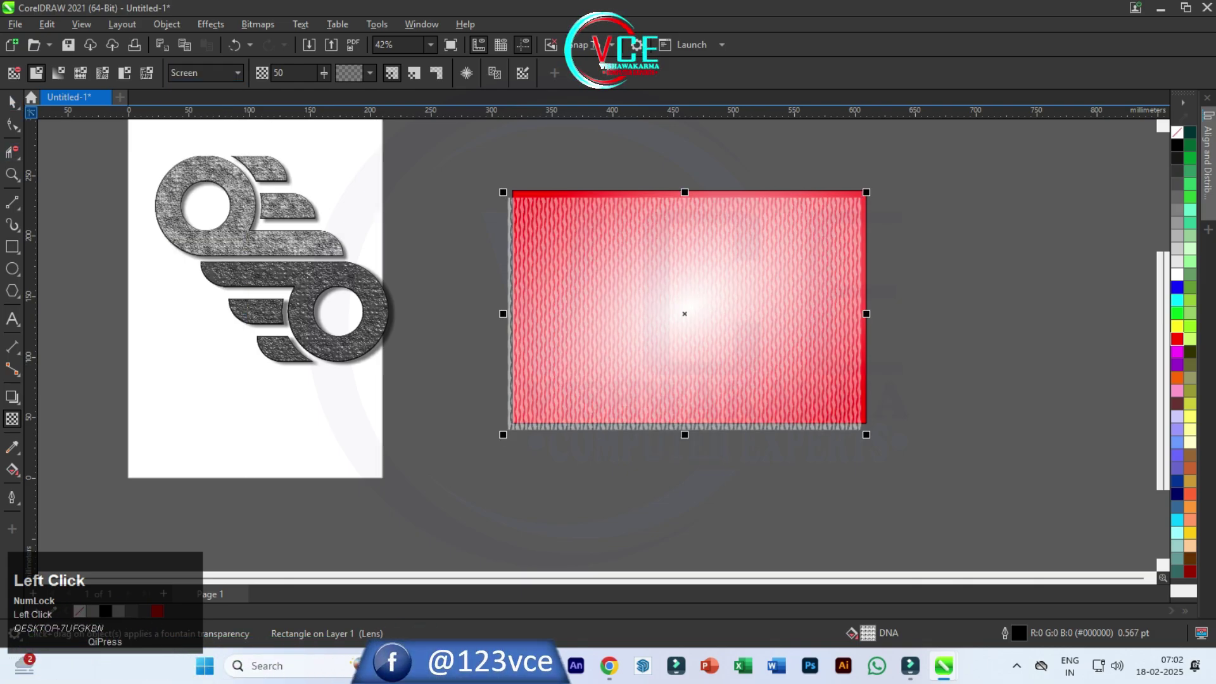
# Center the patterned rectangle on the red gradient rectangle in both directions and group the two
pyautogui.moveTo(450, 150); pyautogui.dragTo(929, 492)
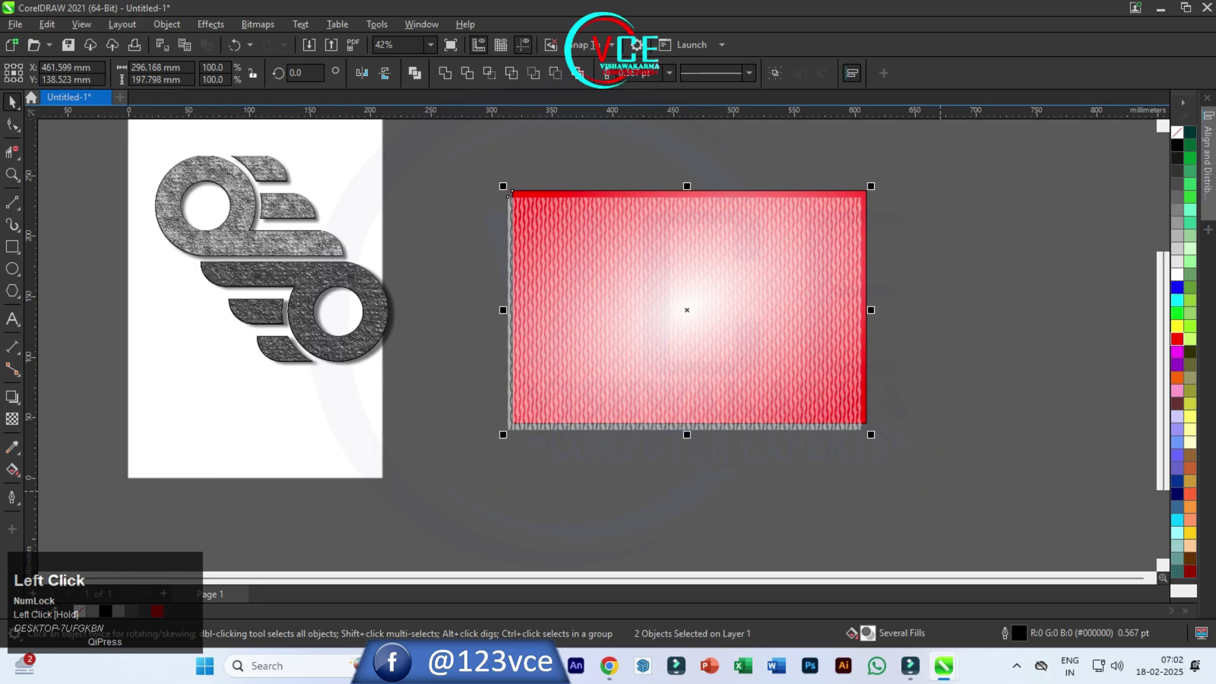
pyautogui.press('e')
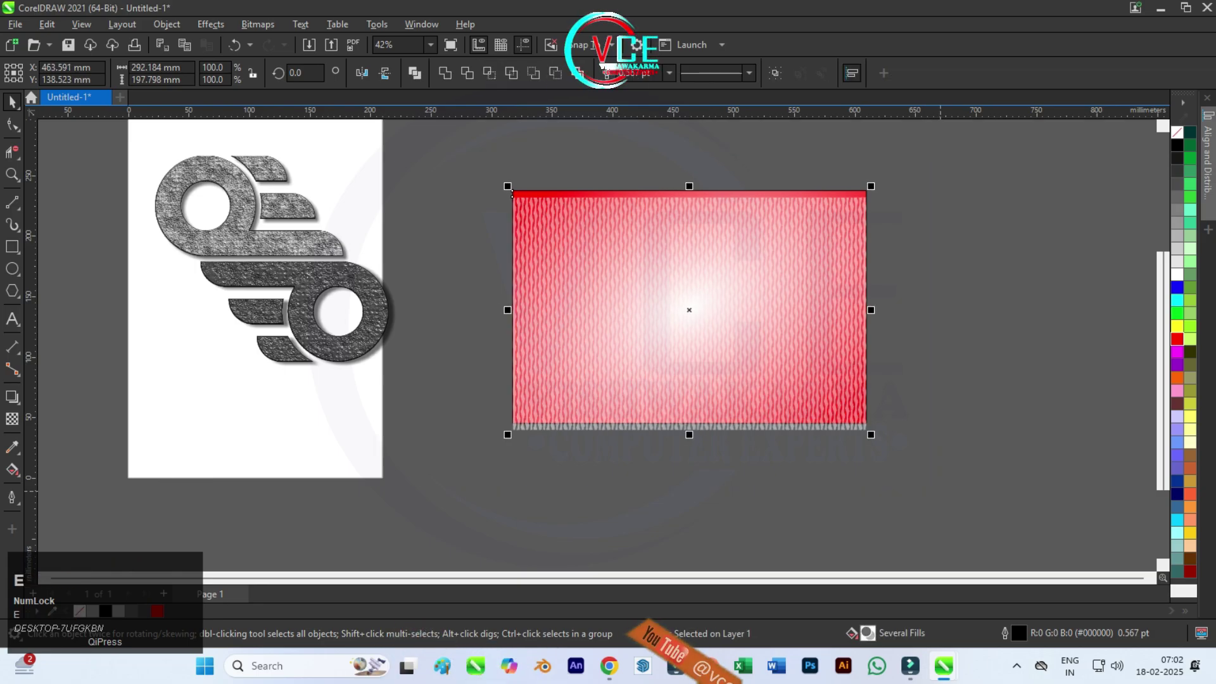
pyautogui.rightClick(738, 220)
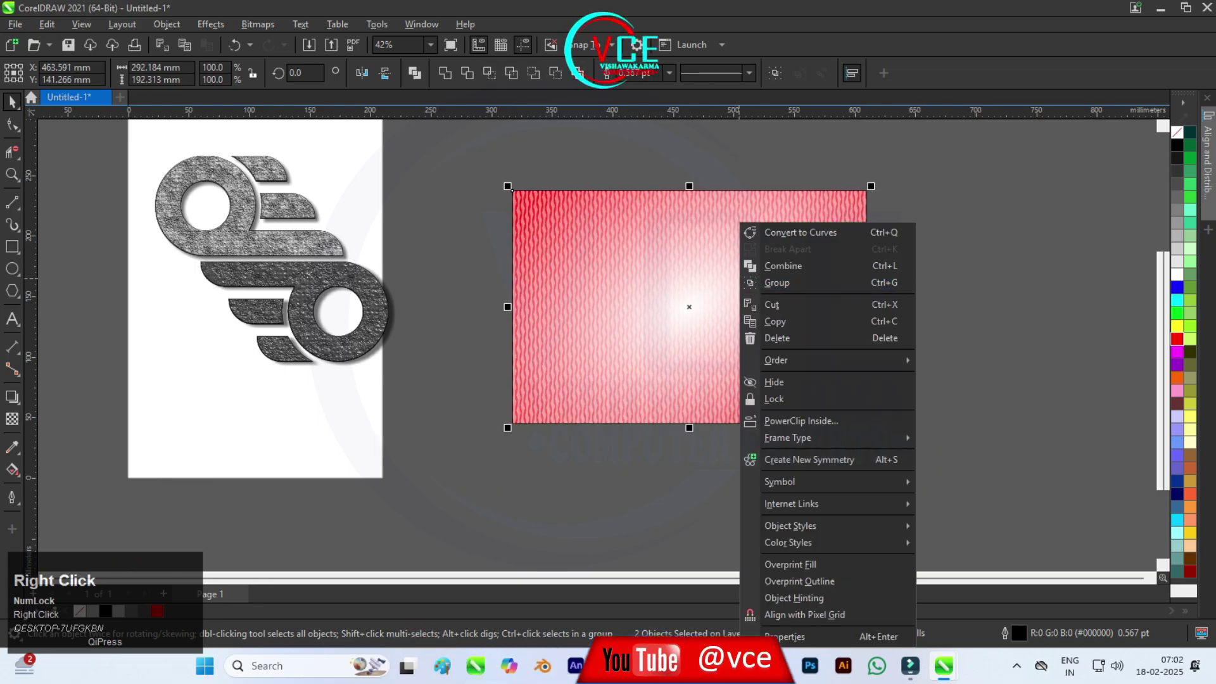
pyautogui.click(763, 283)
# Move the grouped background onto the page over the logo and send it behind both logo shapes
pyautogui.scroll(-1, 899, 288)
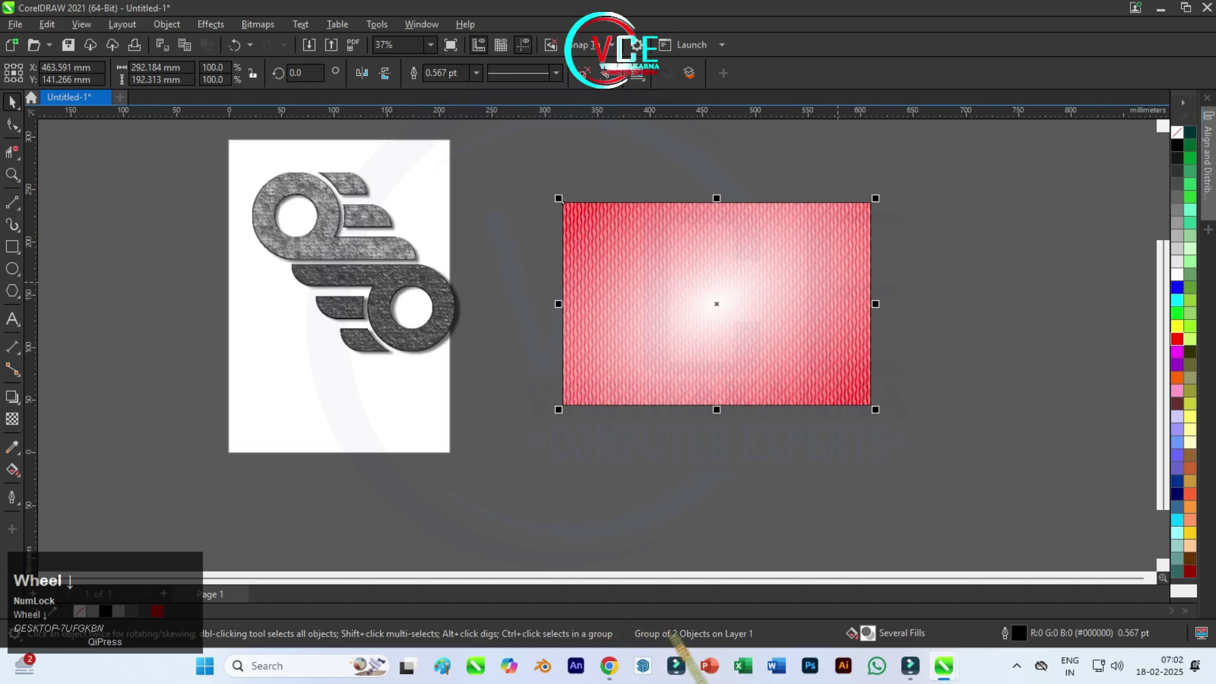
pyautogui.moveTo(530, 159); pyautogui.dragTo(207, 363)
pyautogui.rightClick(206, 160)
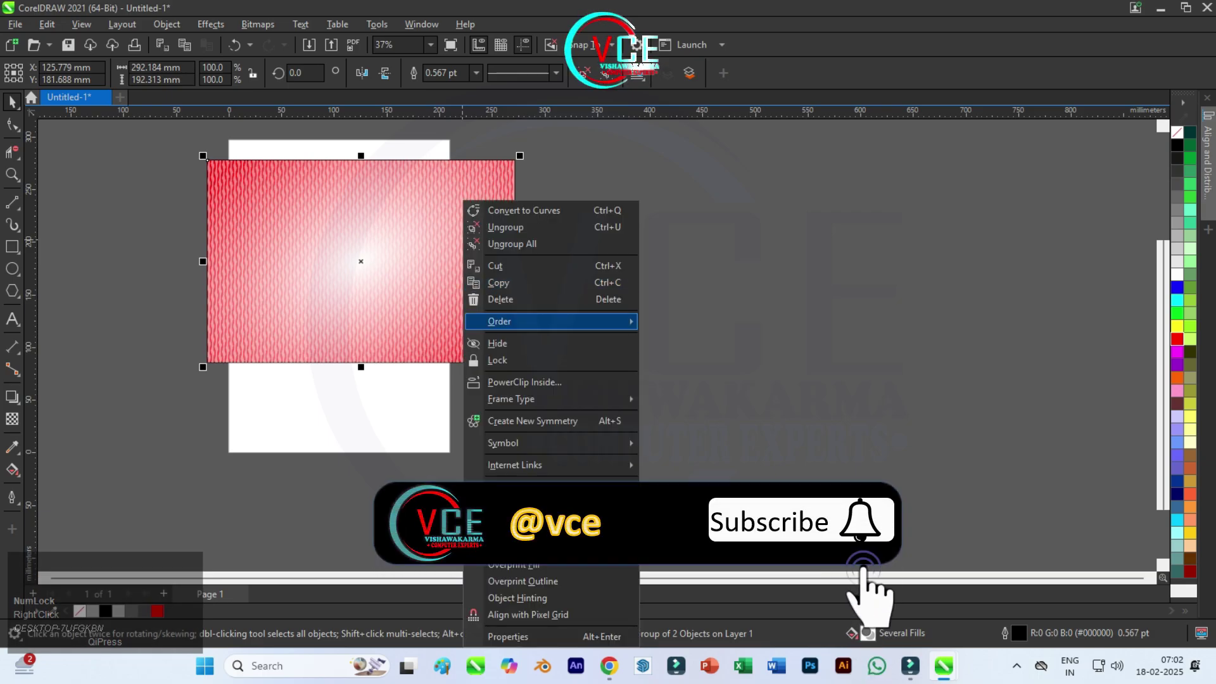
pyautogui.moveTo(570, 321)
pyautogui.click(684, 340)
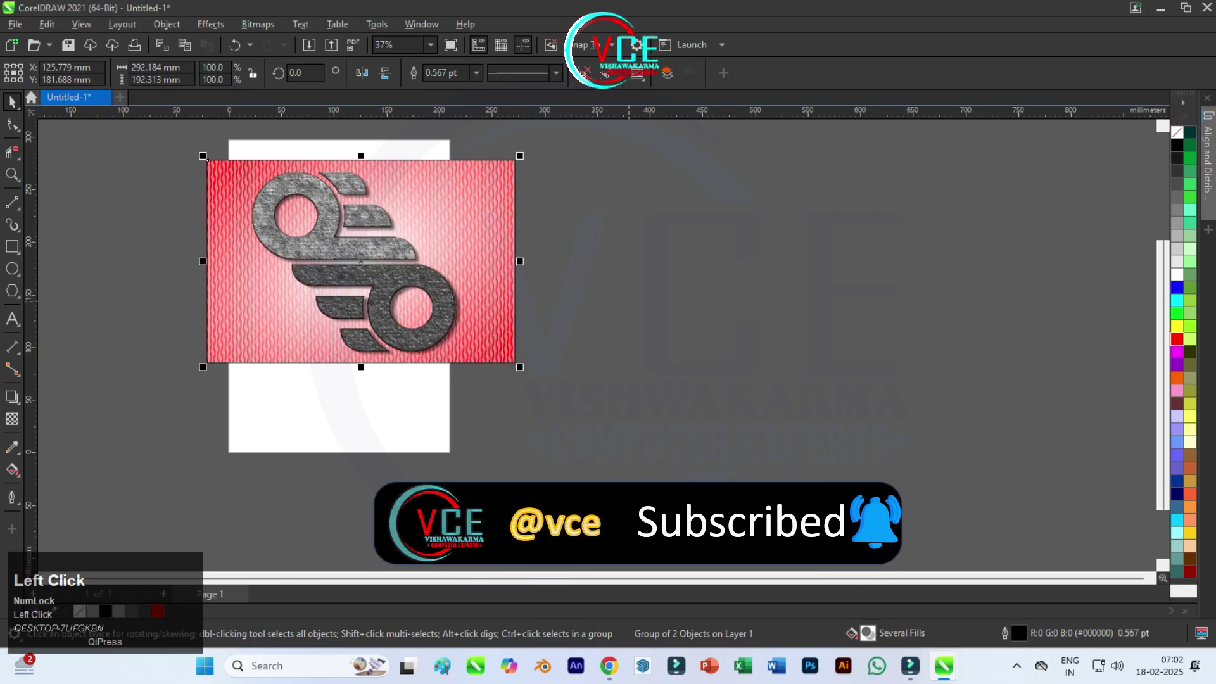
pyautogui.scroll(1, 595, 342)
pyautogui.scroll(3, 276, 186)
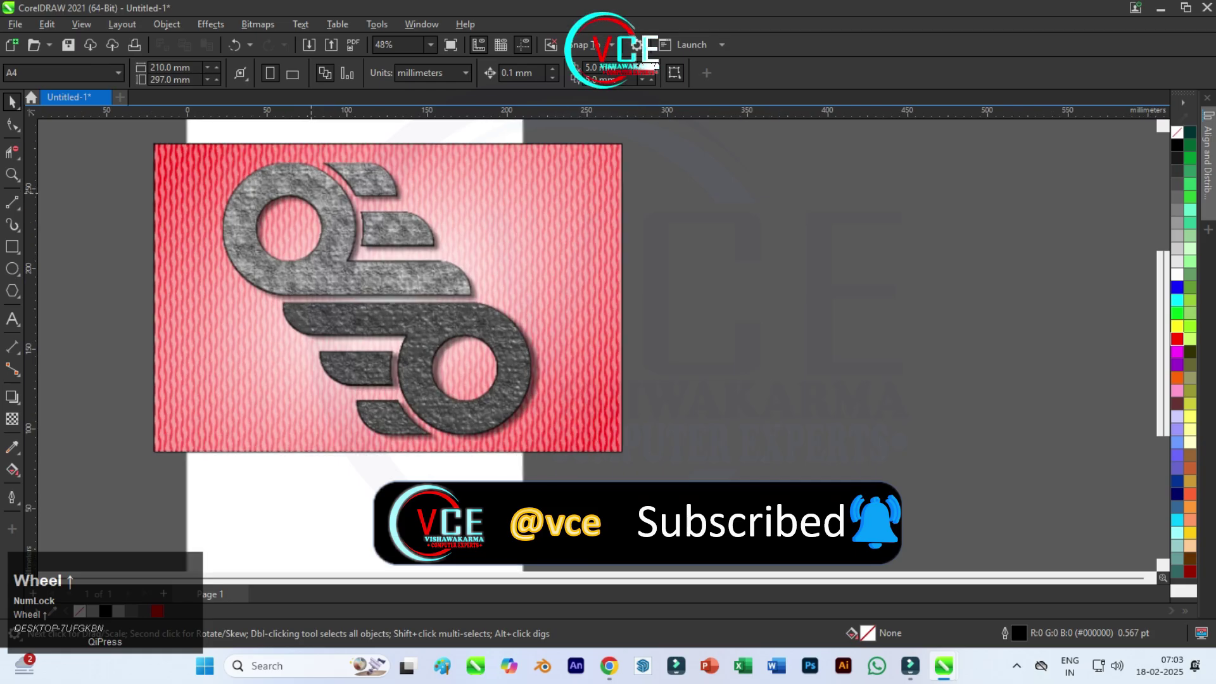
pyautogui.scroll(2, 136, 166)
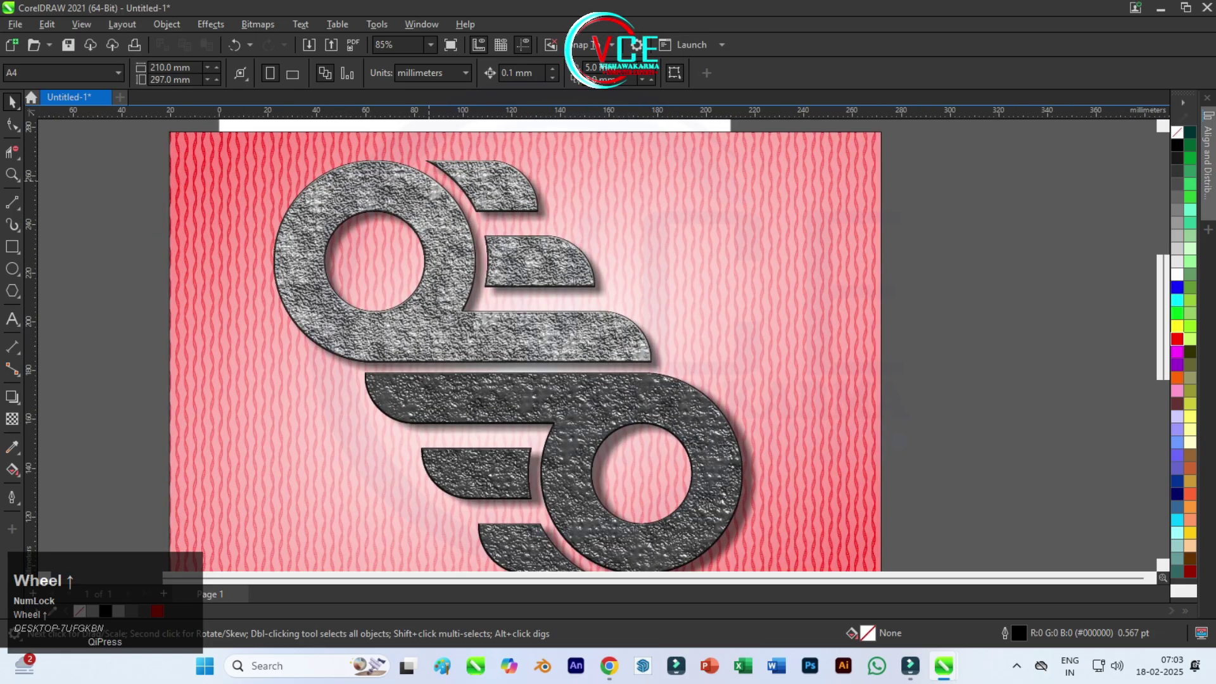
pyautogui.scroll(-1, 444, 185)
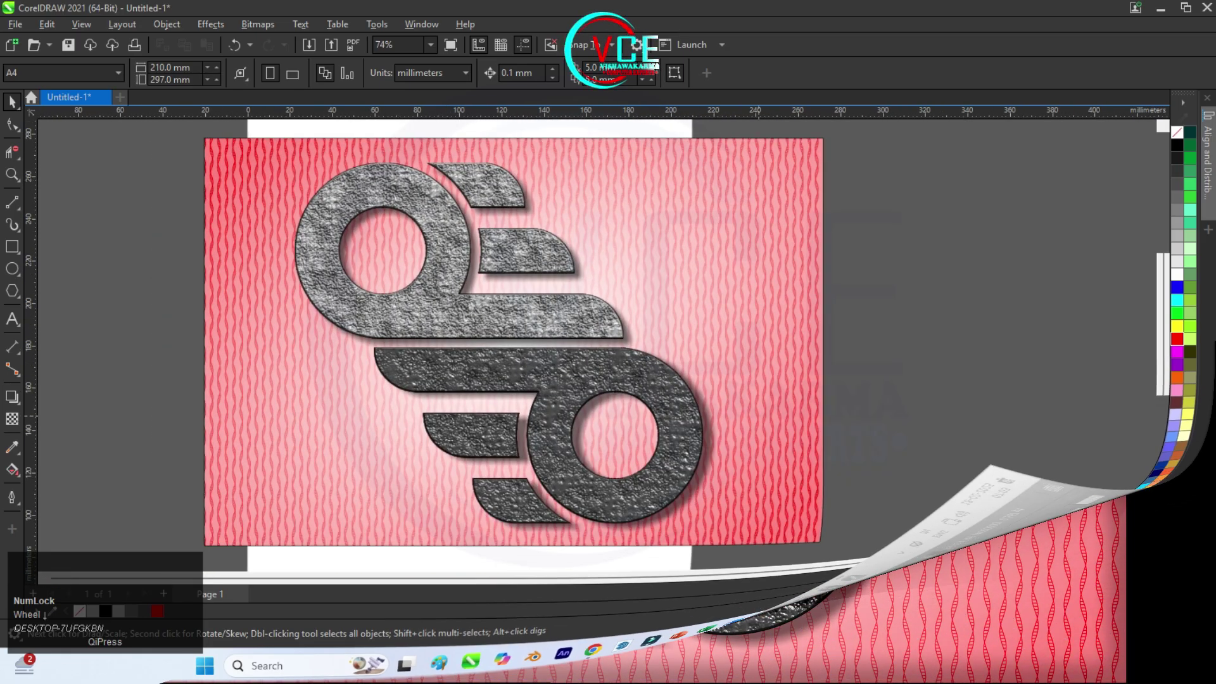